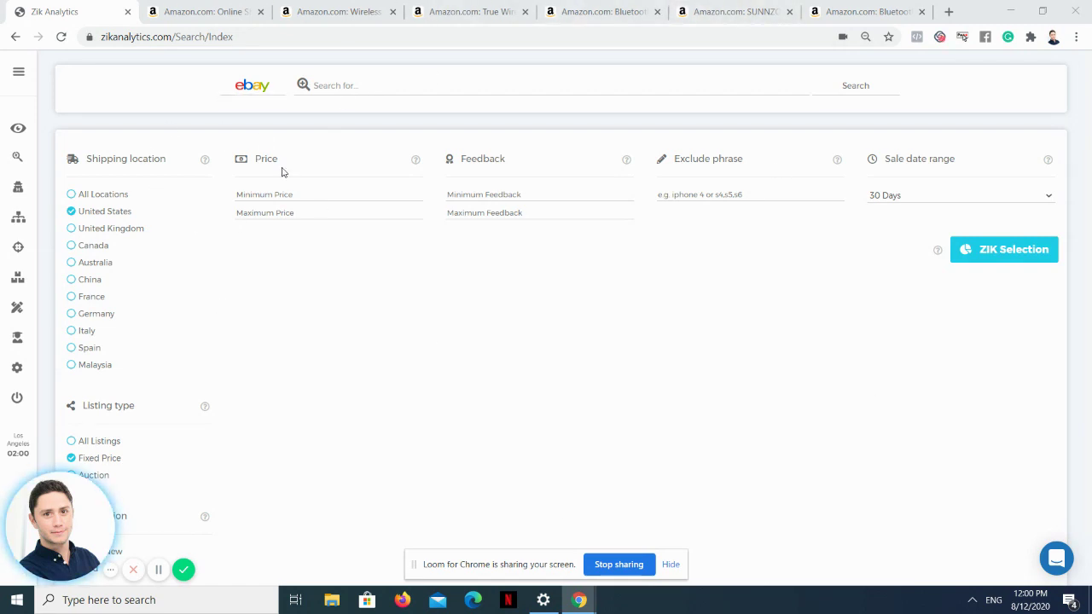
- Paste 'Wireless Bluetooth Headphones' into Zik's eBay 'Search for...' field
left_click(359, 86)
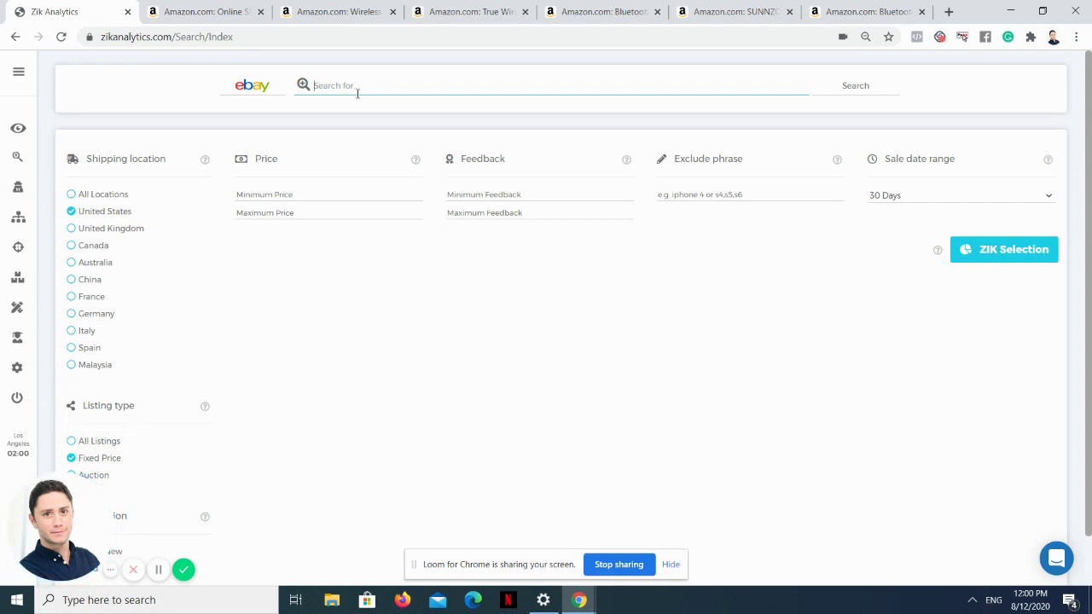
type("Wireless Bluetooth Headphones")
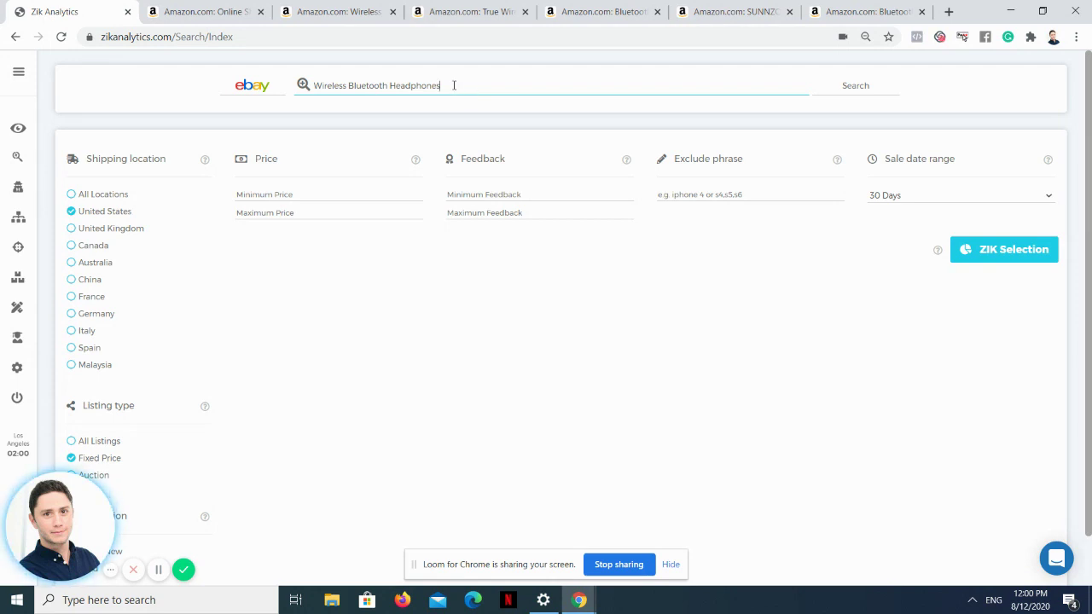
triple_click(462, 86)
left_click(373, 114)
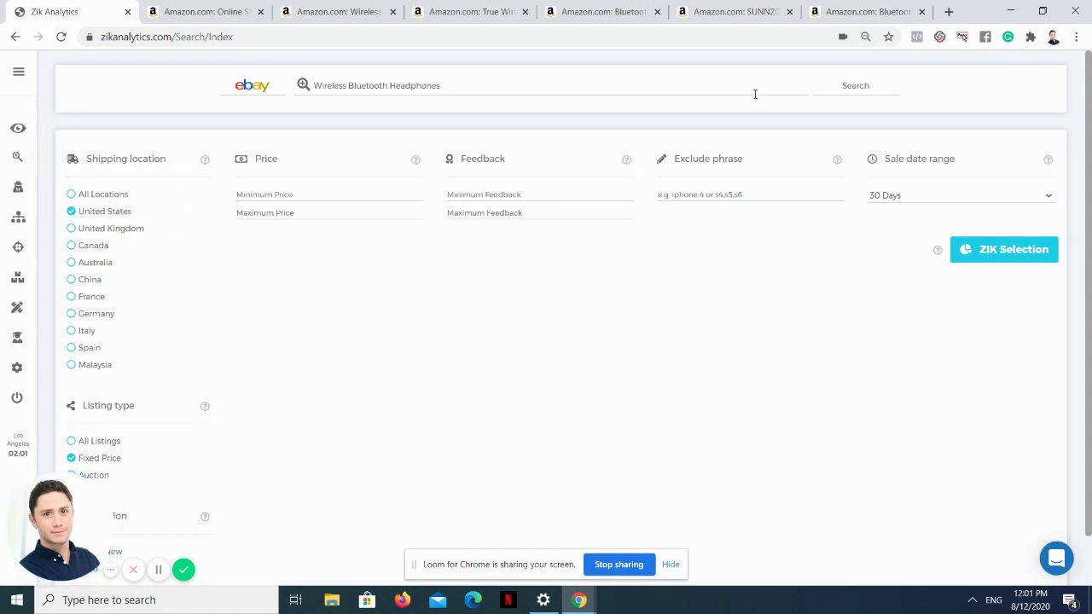
- Search eBay for Wireless Bluetooth Headphones, check all 100 results and analyse them with ZIK Selection
left_click(730, 87)
key("ctrl+a")
left_click(856, 89)
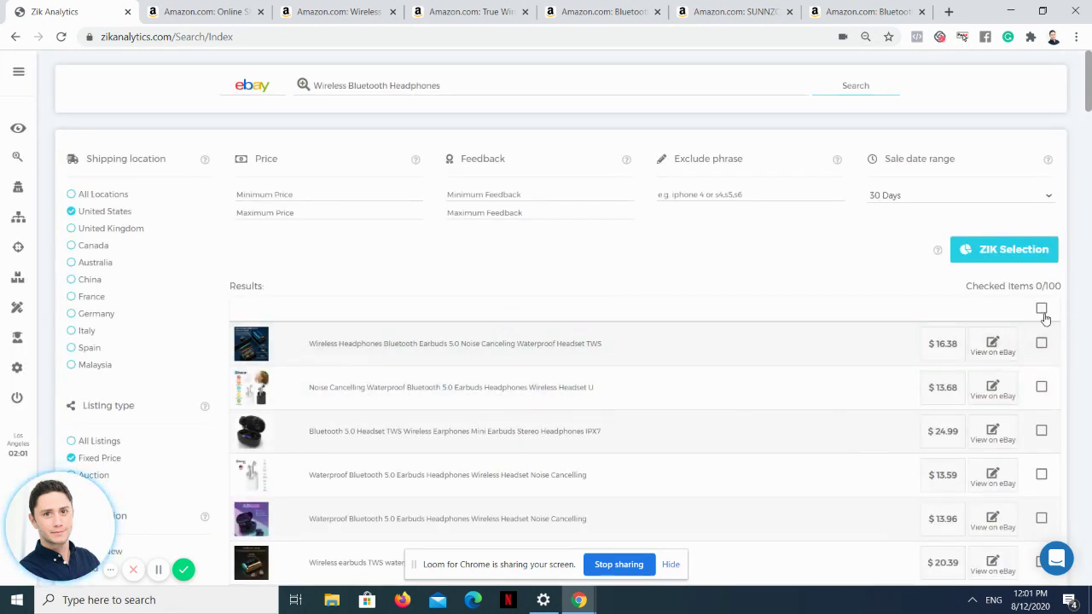
left_click(1041, 308)
left_click(1009, 255)
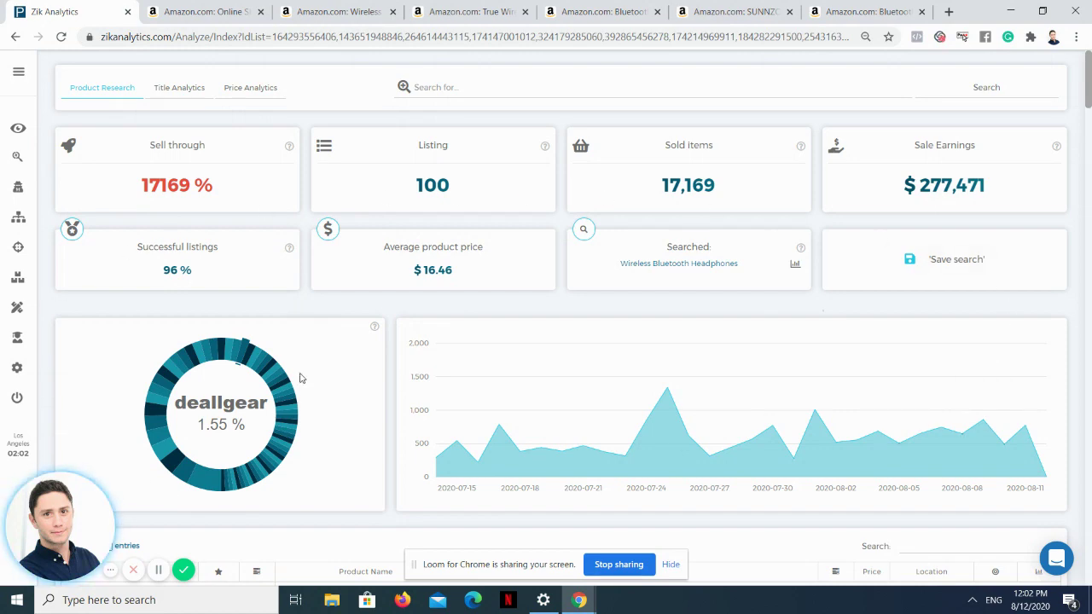
- Scroll down to the listings table, led by the $13.68 noise-cancelling earbuds with 1,435 sold
scroll(381, 250, "down", 5)
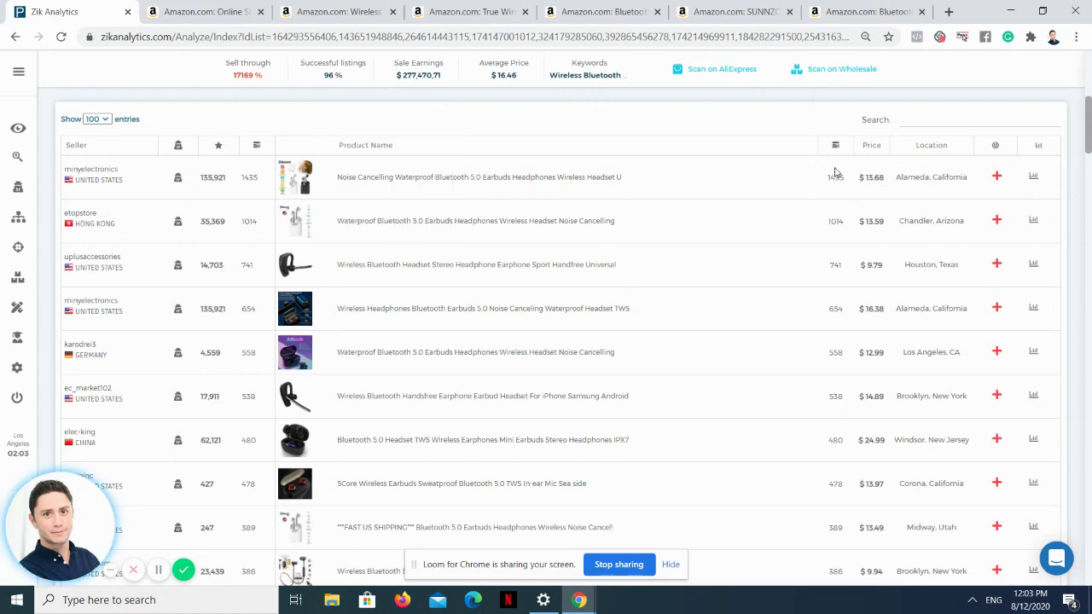
mouse_move(304, 177)
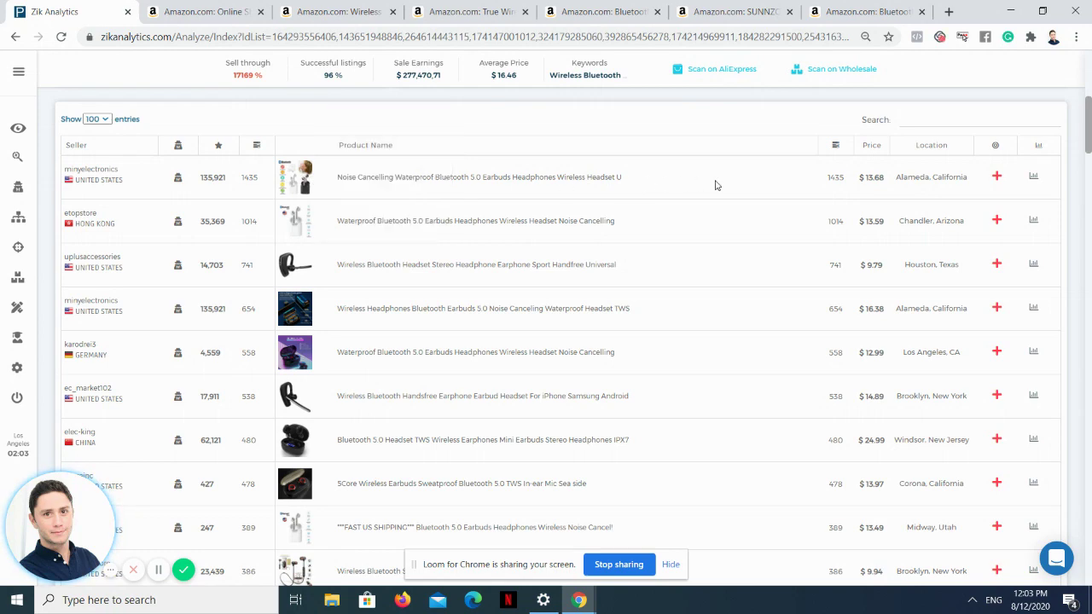
- Sort the analysed listings by seller feedback, lowest first, and scroll through the table
left_click(219, 146)
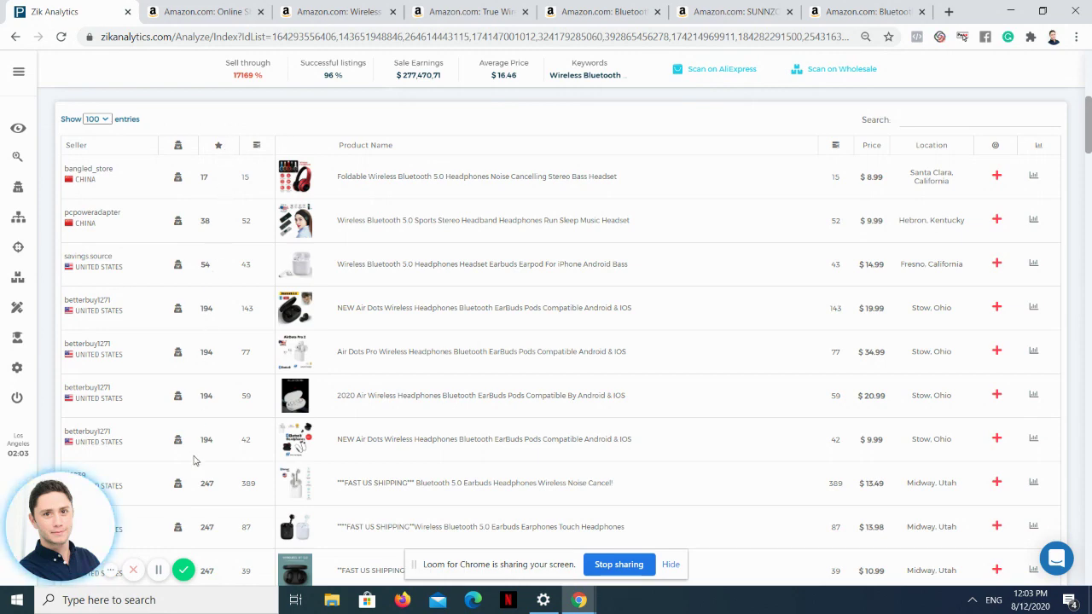
scroll(223, 298, "down", 1)
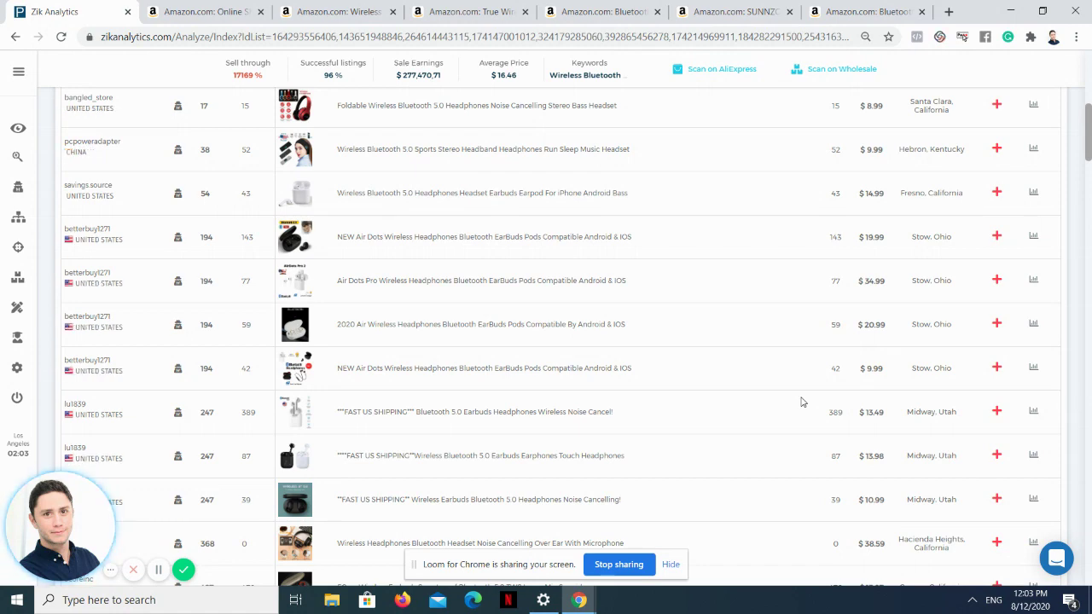
mouse_move(303, 305)
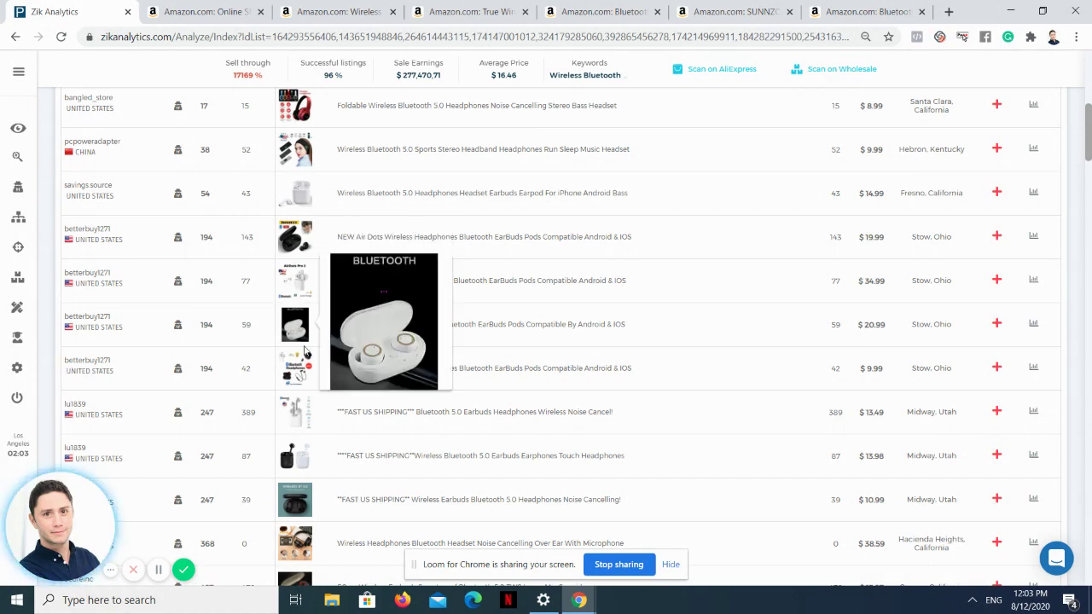
mouse_move(299, 200)
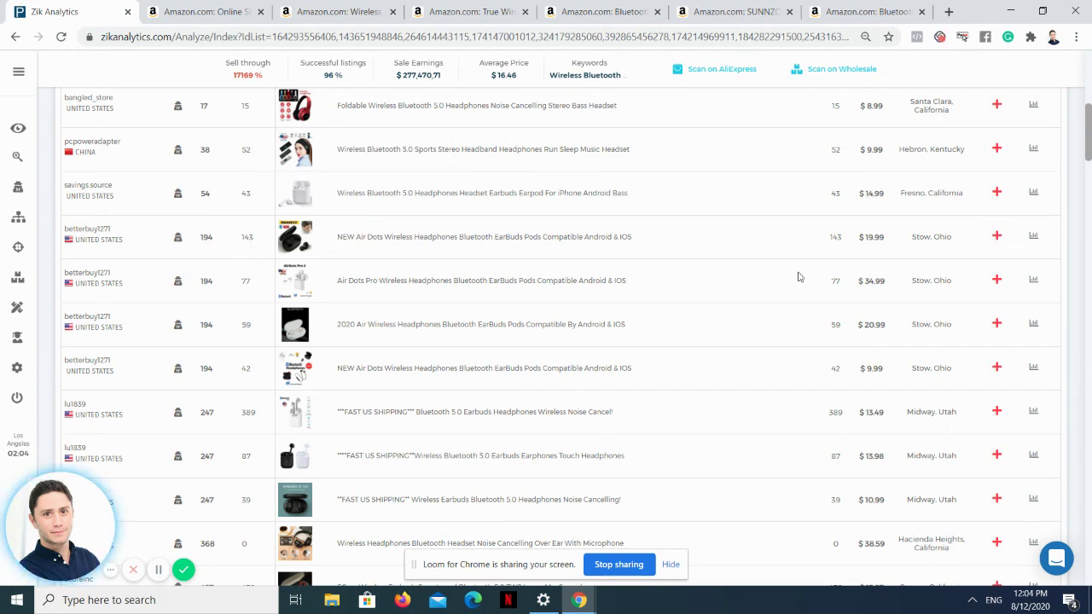
scroll(781, 288, "down", 1)
scroll(569, 358, "down", 4)
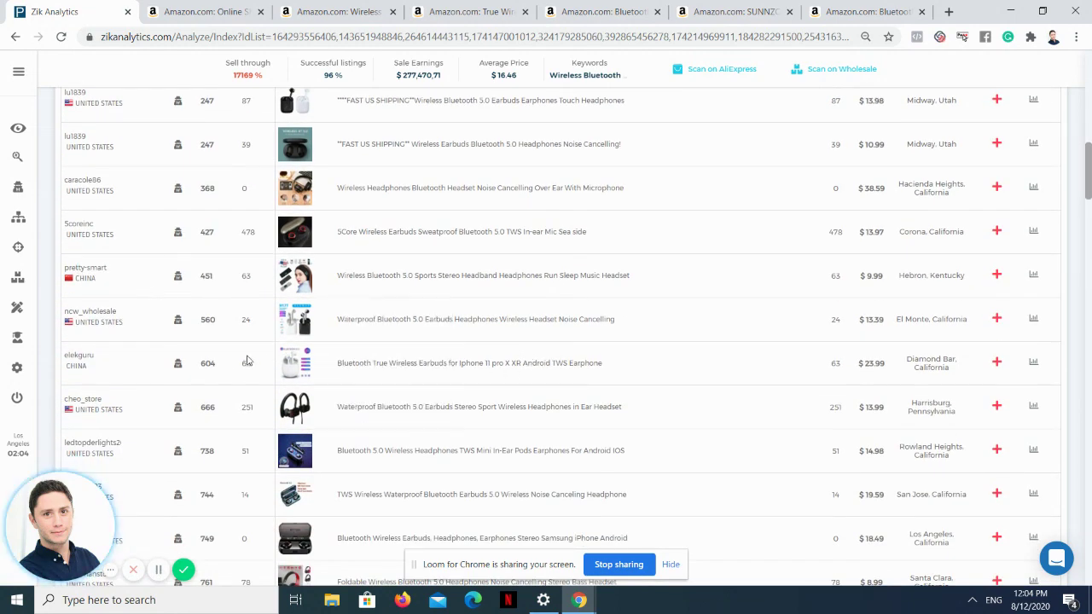
- Highlight the Bluetooth True Wireless Earbuds listing's 604 feedback score and its title
left_click_drag(201, 367, 217, 369)
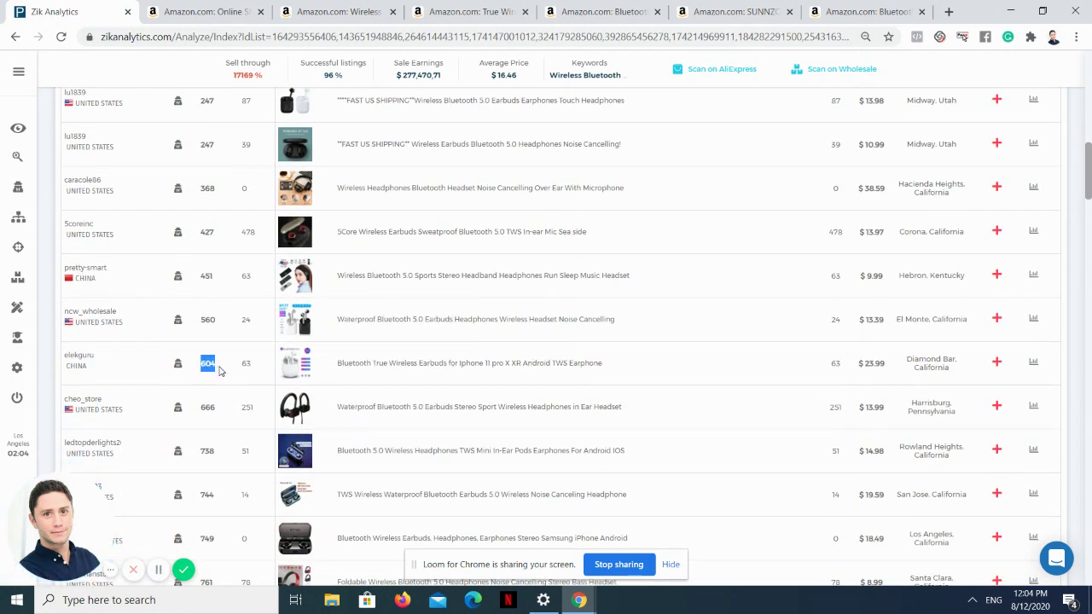
mouse_move(302, 365)
left_click_drag(696, 370, 344, 376)
- Review the US $23.99 eBay earbuds listing and its seller: 604 feedback, 99.3% positive
left_click(662, 376)
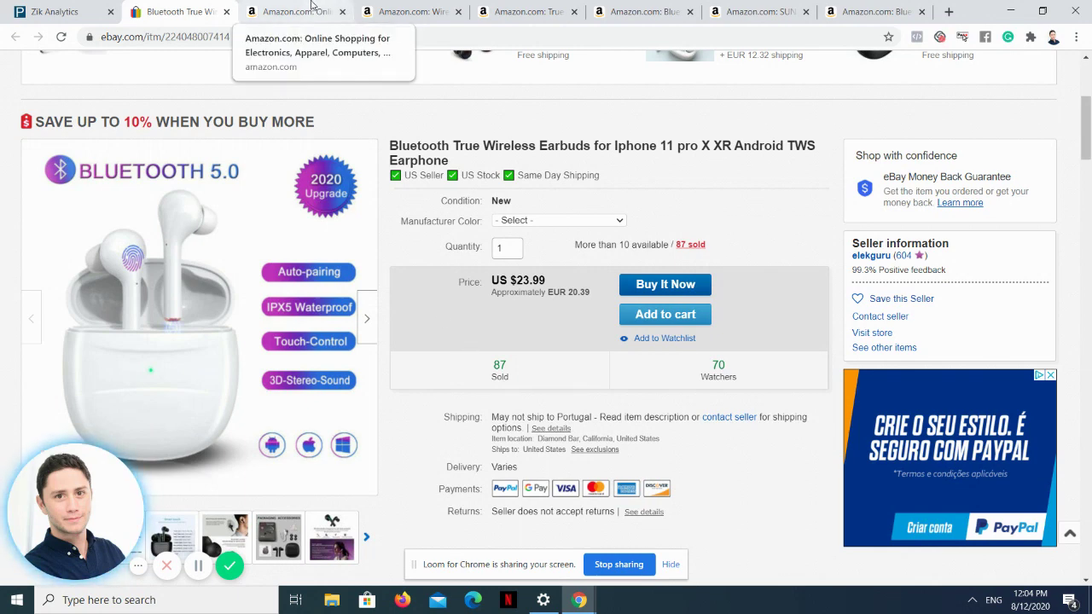
- Back in Zik, open the $23.99 earbuds listing's details and launch its Amazon search
left_click(93, 8)
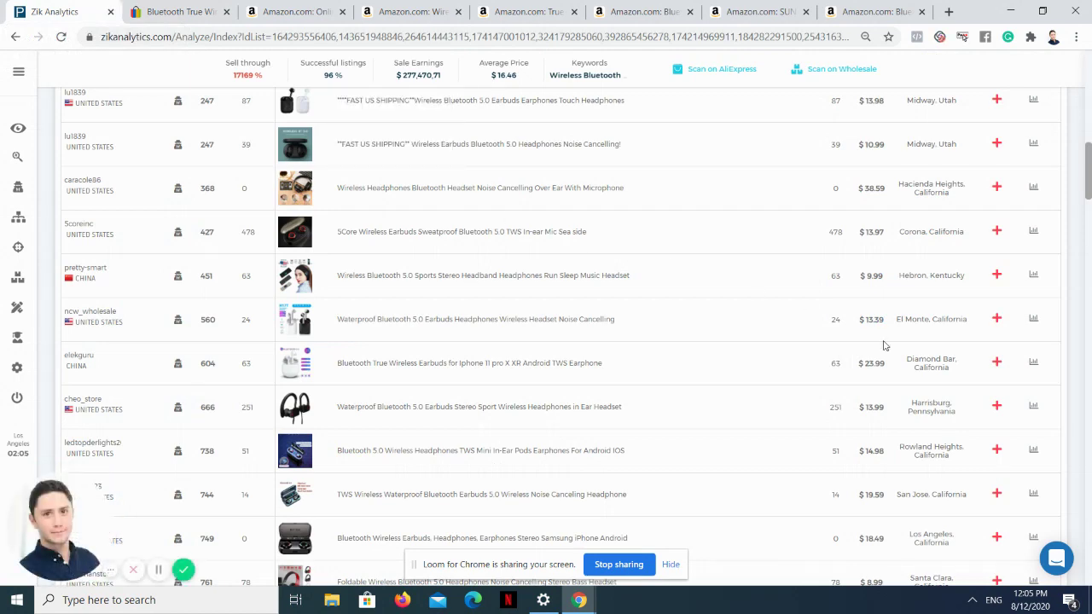
left_click(996, 362)
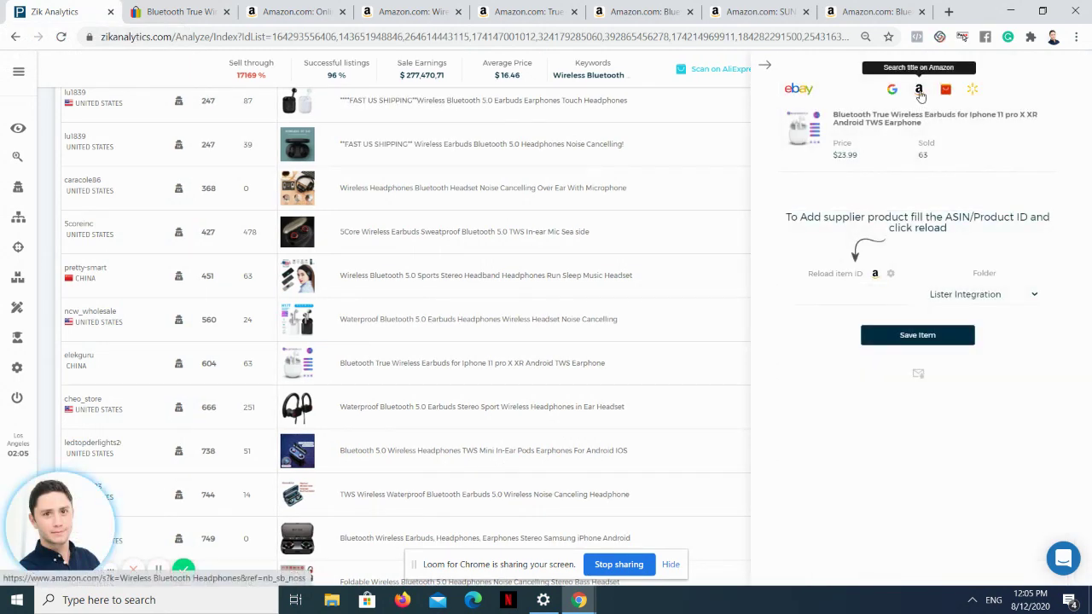
left_click(920, 92)
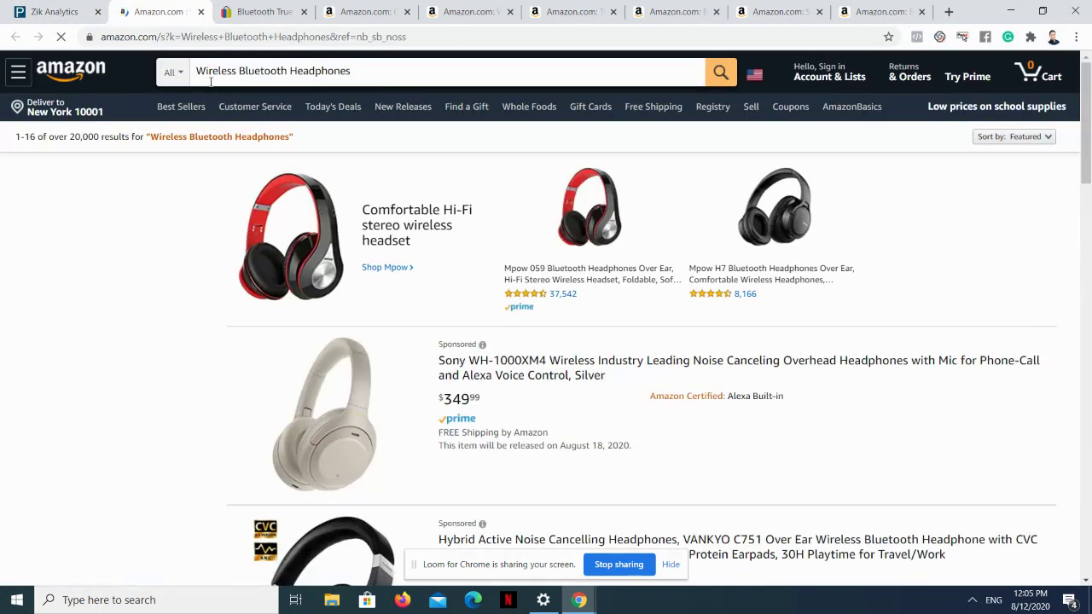
- Browse Amazon's Wireless Bluetooth Headphones search results
left_click_drag(410, 68, 184, 75)
scroll(389, 202, "down", 2)
scroll(361, 298, "down", 3)
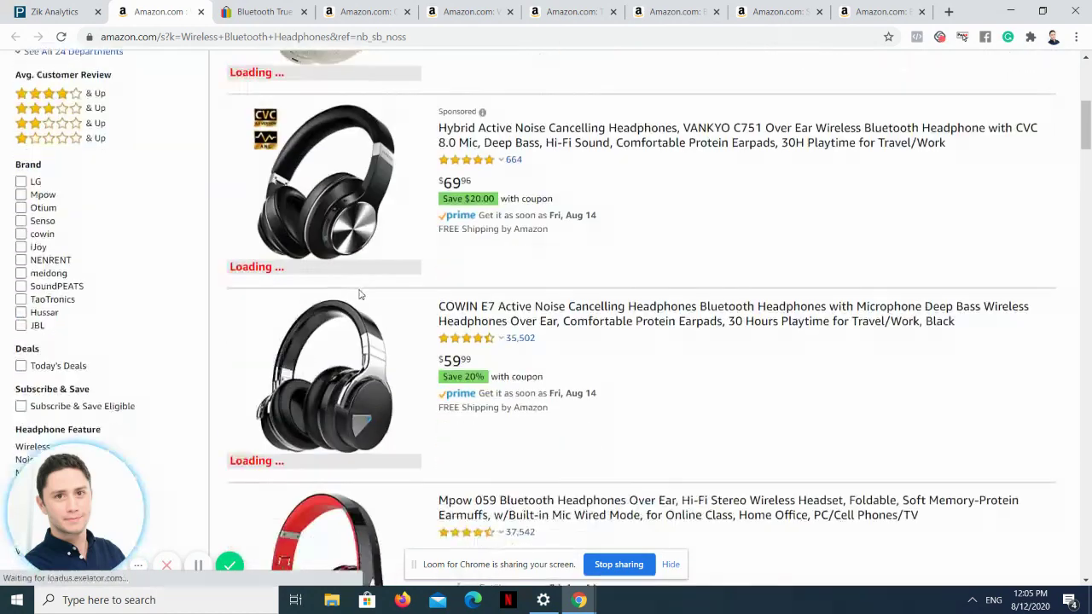
scroll(362, 300, "down", 3)
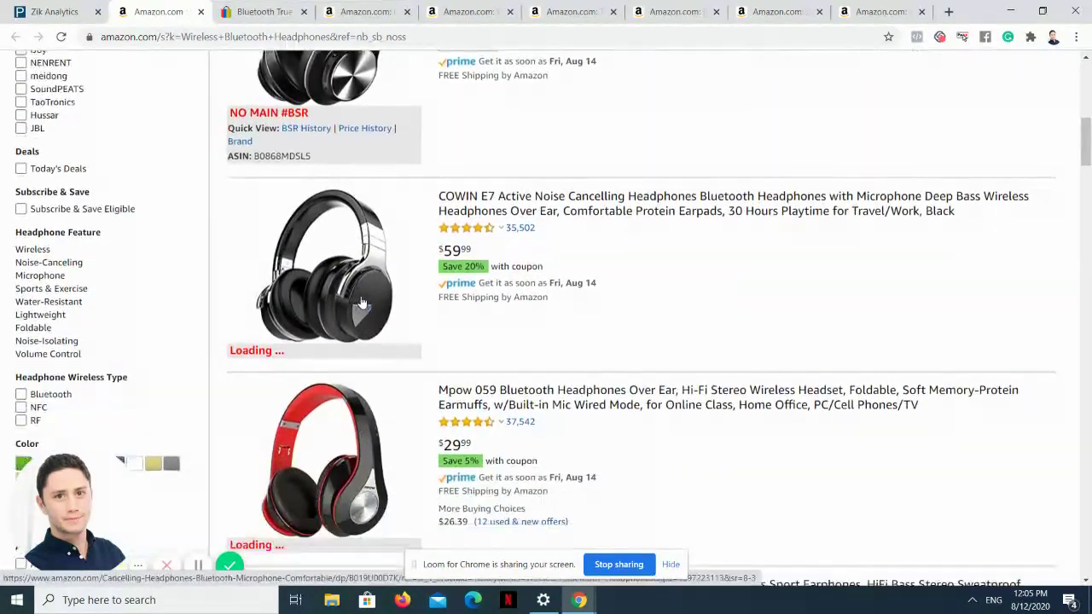
scroll(360, 298, "down", 2)
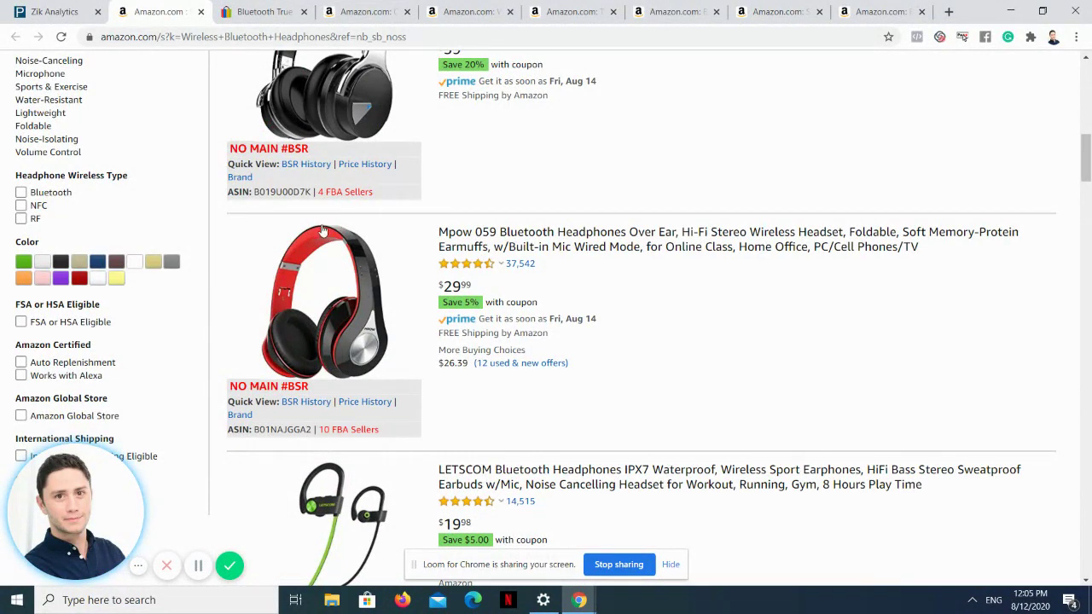
scroll(337, 225, "down", 5)
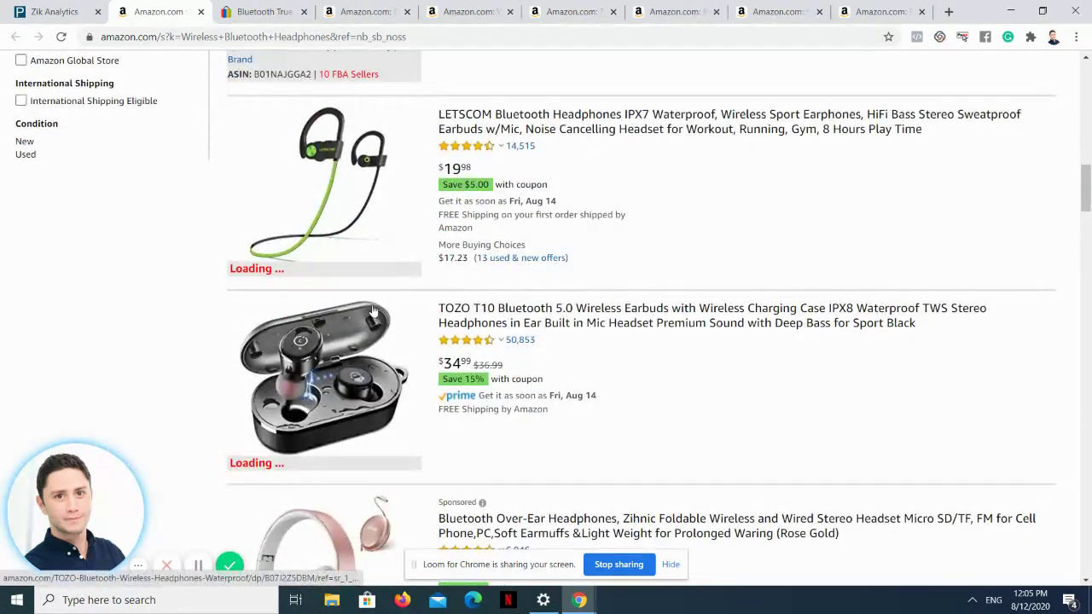
scroll(256, 204, "down", 1)
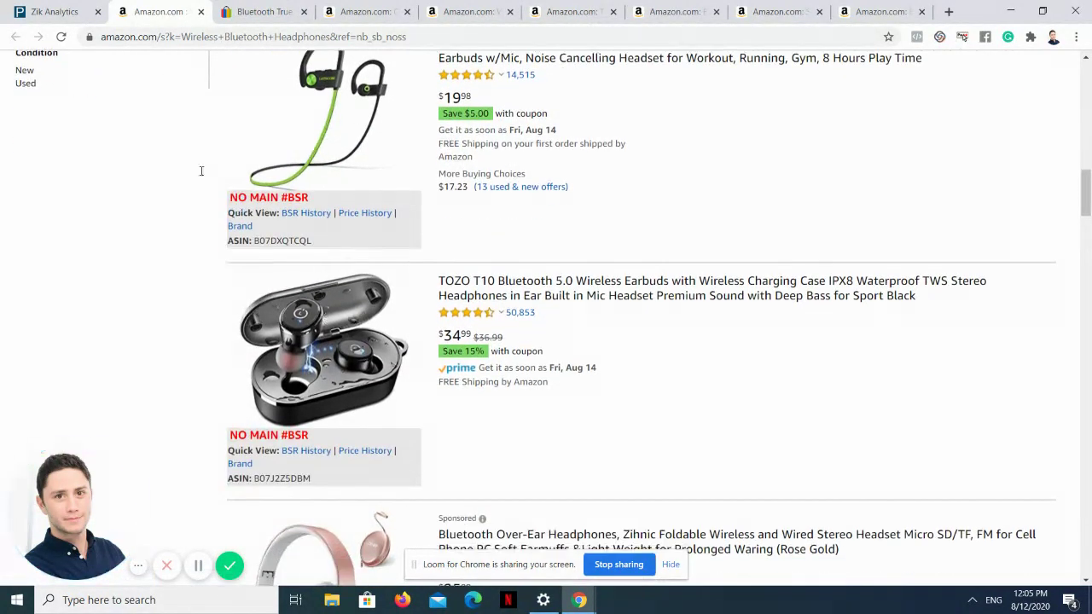
- Copy 'Bluetooth True Wireless Earbuds' from the eBay listing title and move to the Amazon tab
left_click(240, 12)
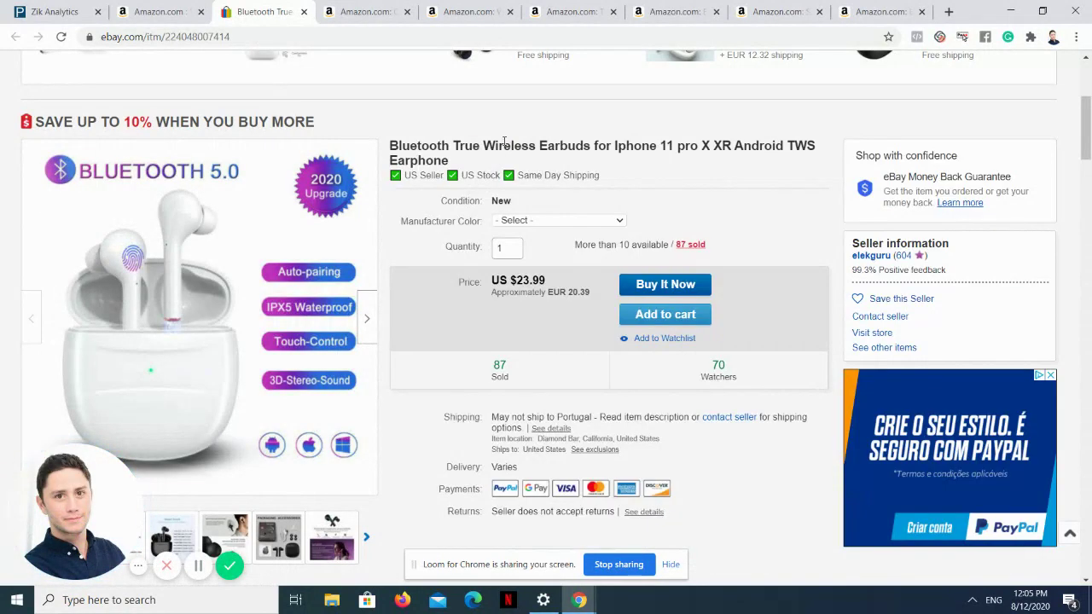
left_click_drag(483, 145, 590, 146)
right_click(555, 154)
left_click(567, 160)
right_click(564, 144)
left_click(577, 158)
left_click(400, 146)
mouse_move(392, 145)
left_mouse_down()
mouse_move(590, 147)
mouse_move(390, 145)
left_mouse_up()
left_click(358, 12)
- Search Amazon for 'Bluetooth Wireless Earbuds', the copied title words without 'True'
left_click(349, 73)
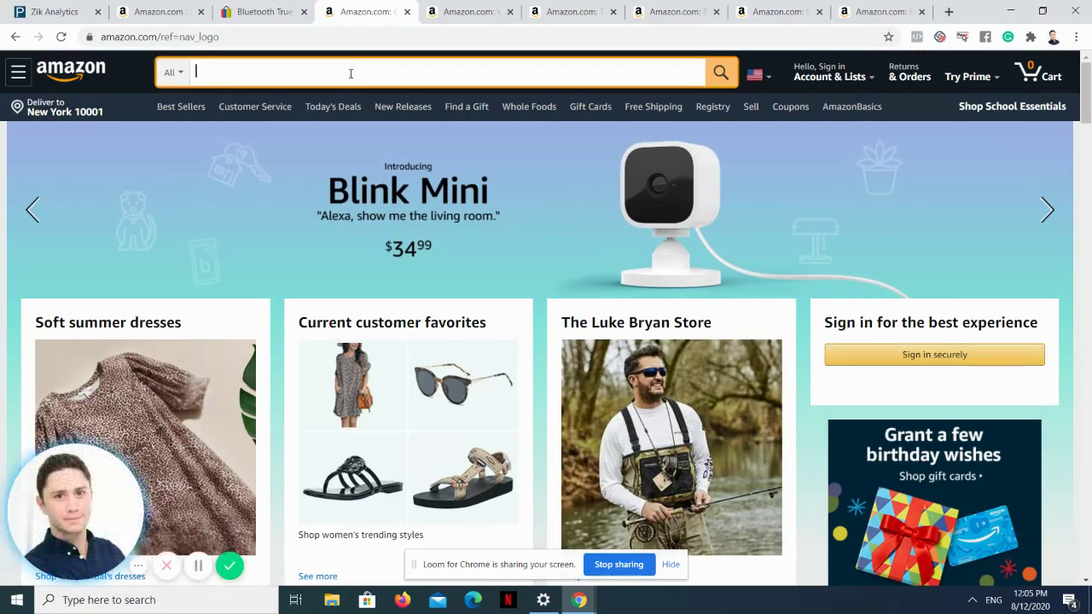
key("ctrl+v")
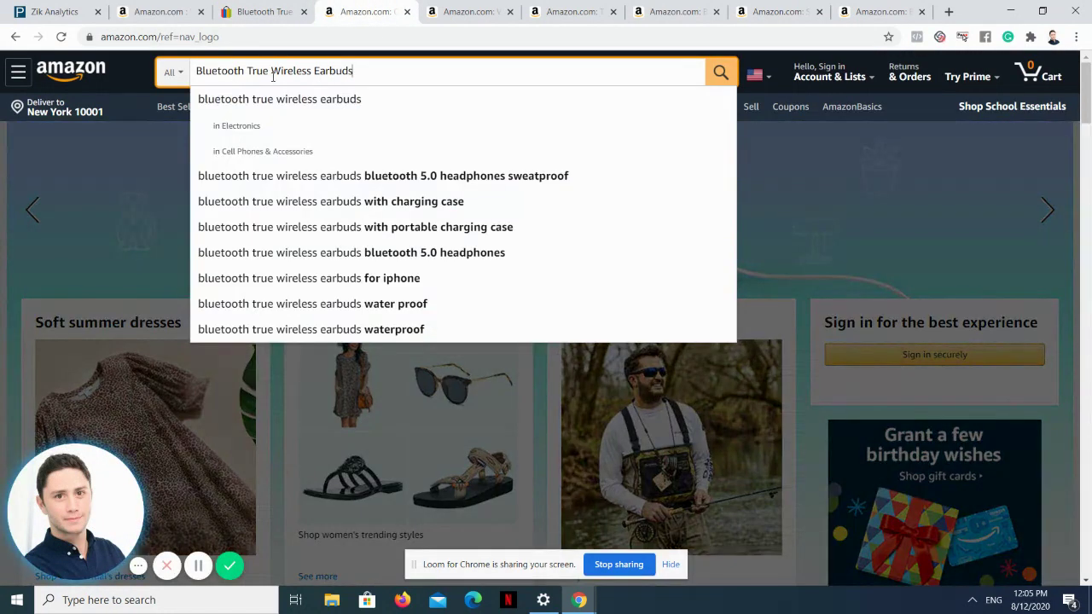
double_click(259, 71)
key("BackSpace")
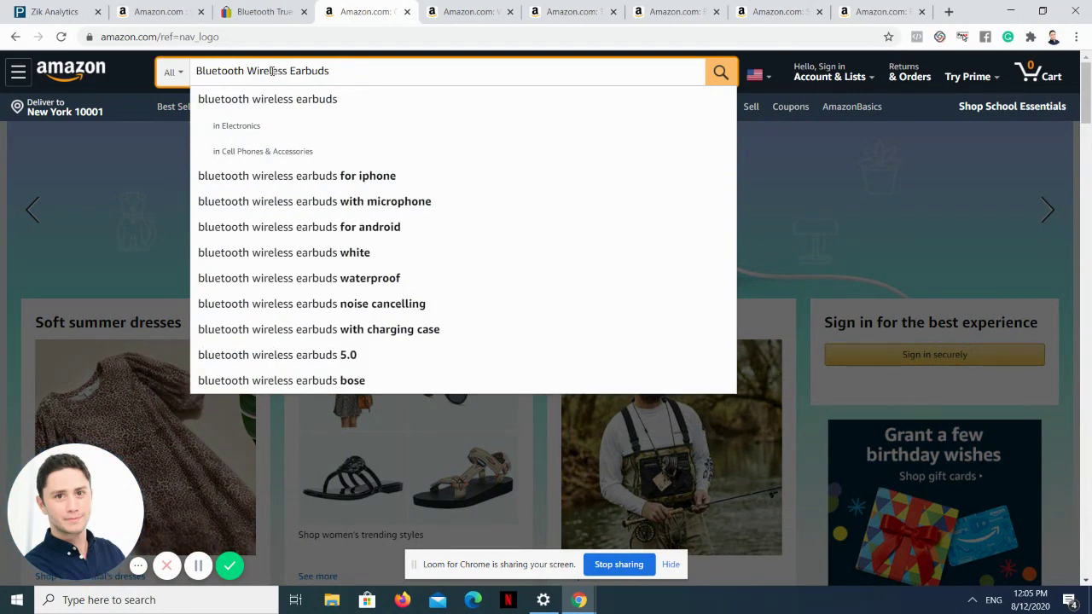
key("Return")
scroll(495, 98, "down", 2)
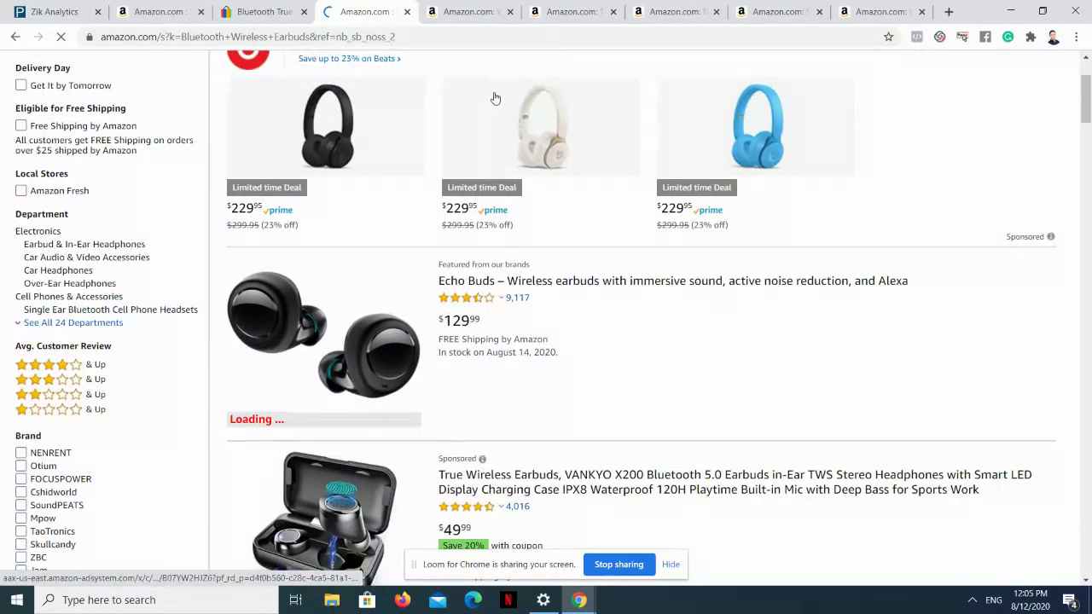
scroll(494, 98, "down", 5)
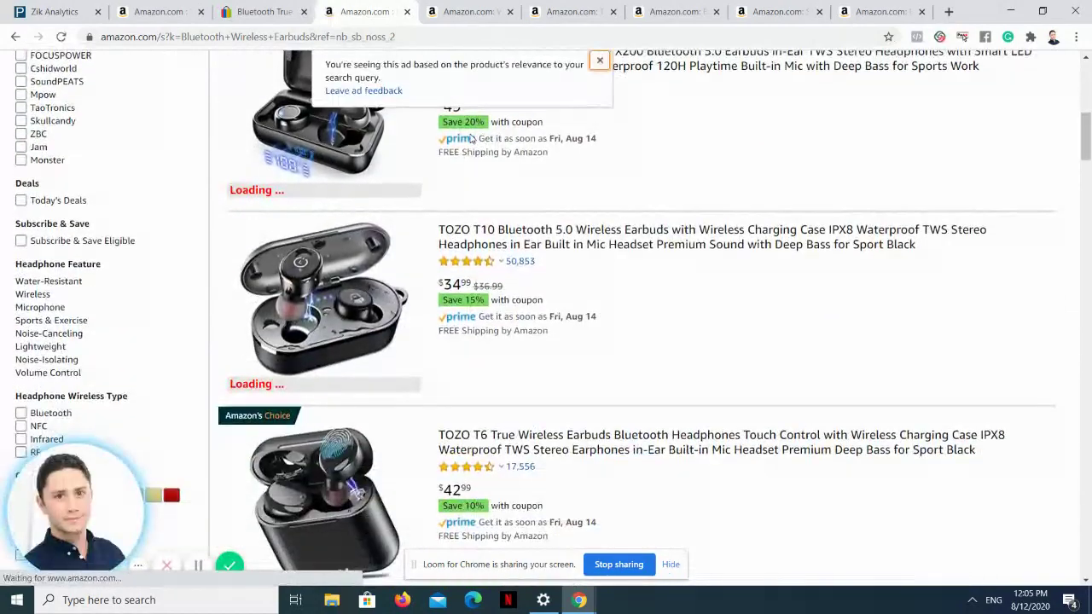
scroll(461, 162, "down", 3)
scroll(426, 195, "up", 7)
scroll(137, 260, "up", 3)
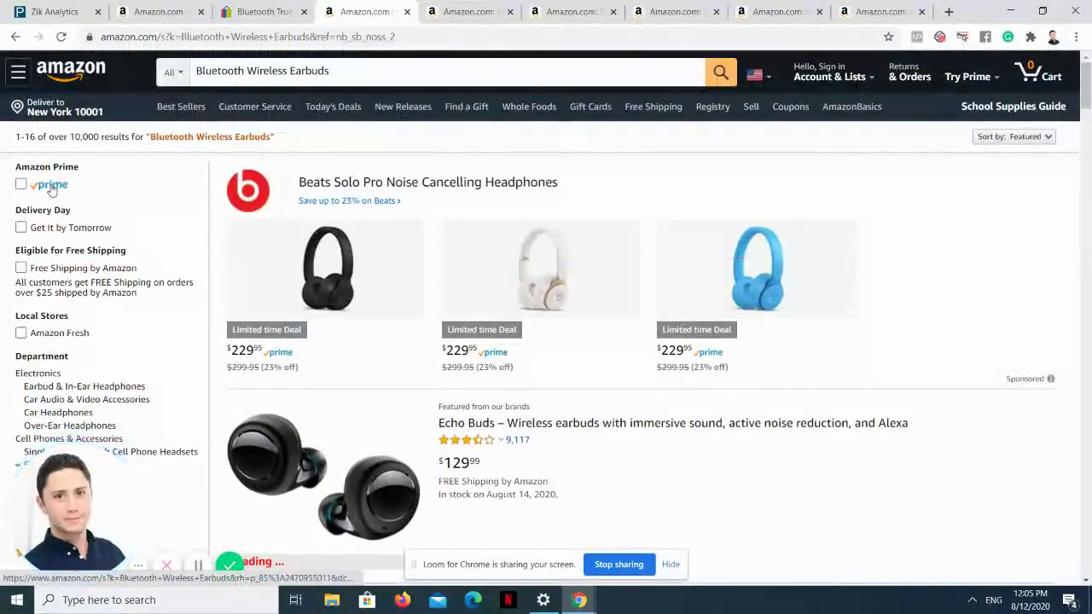
- Limit results to Prime, sort by Price Low to High, and compare with the eBay price
left_click(51, 187)
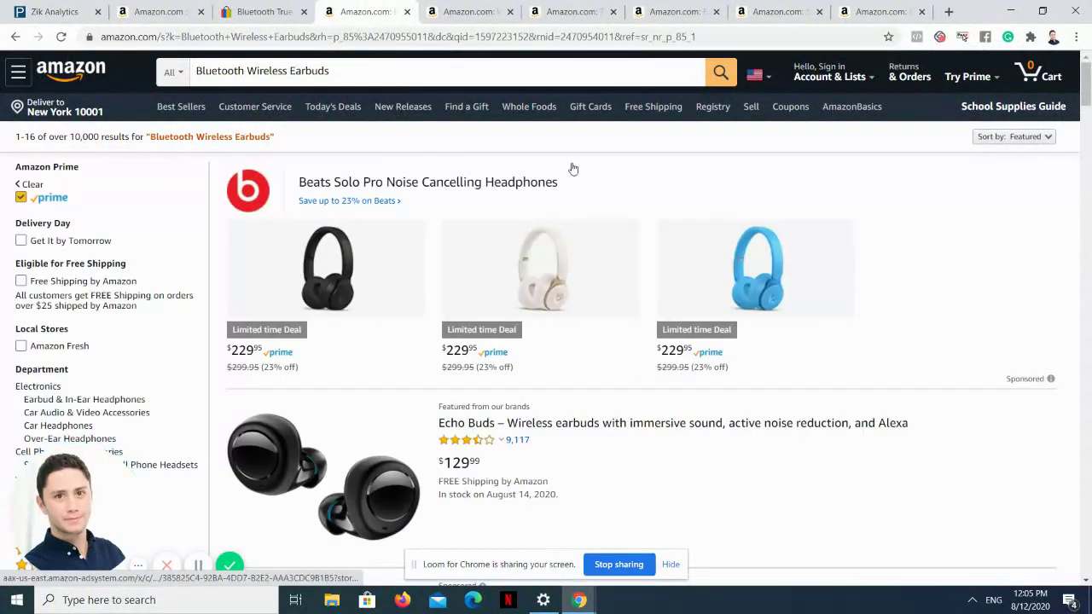
left_click(1005, 136)
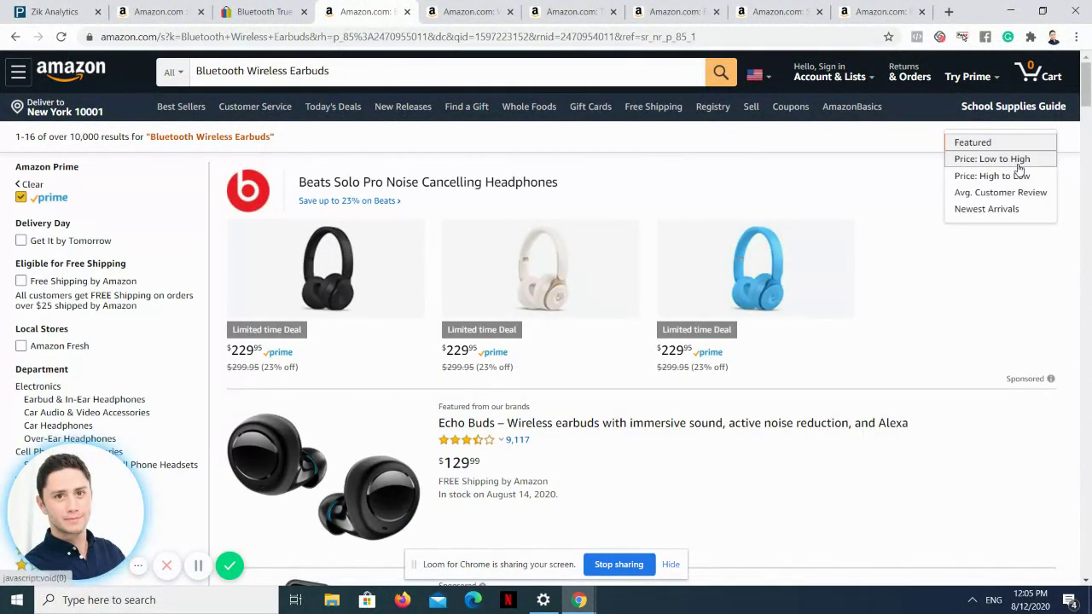
left_click(987, 159)
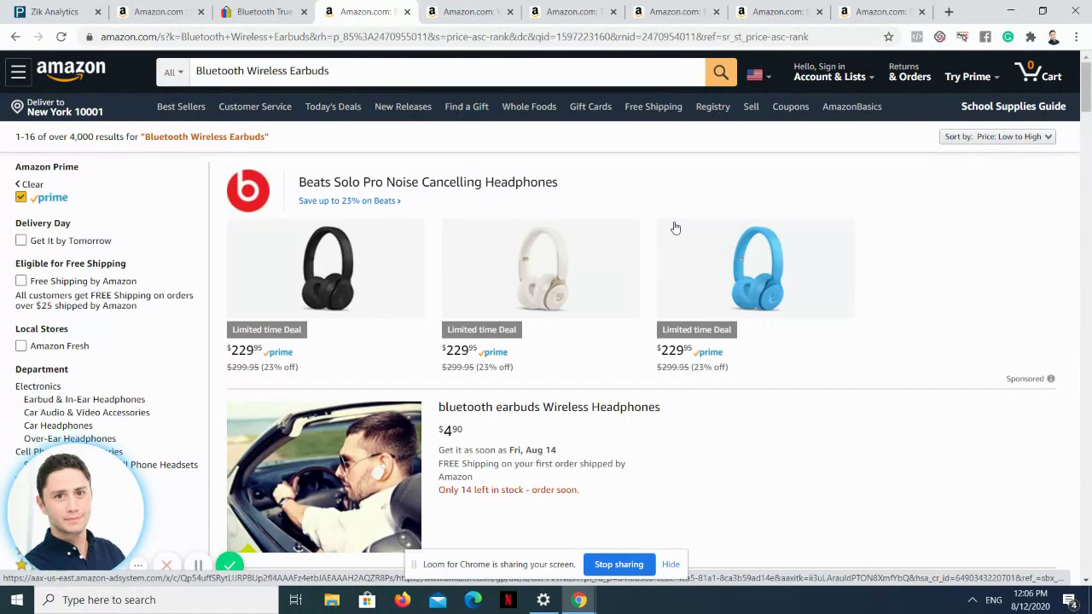
left_click(255, 7)
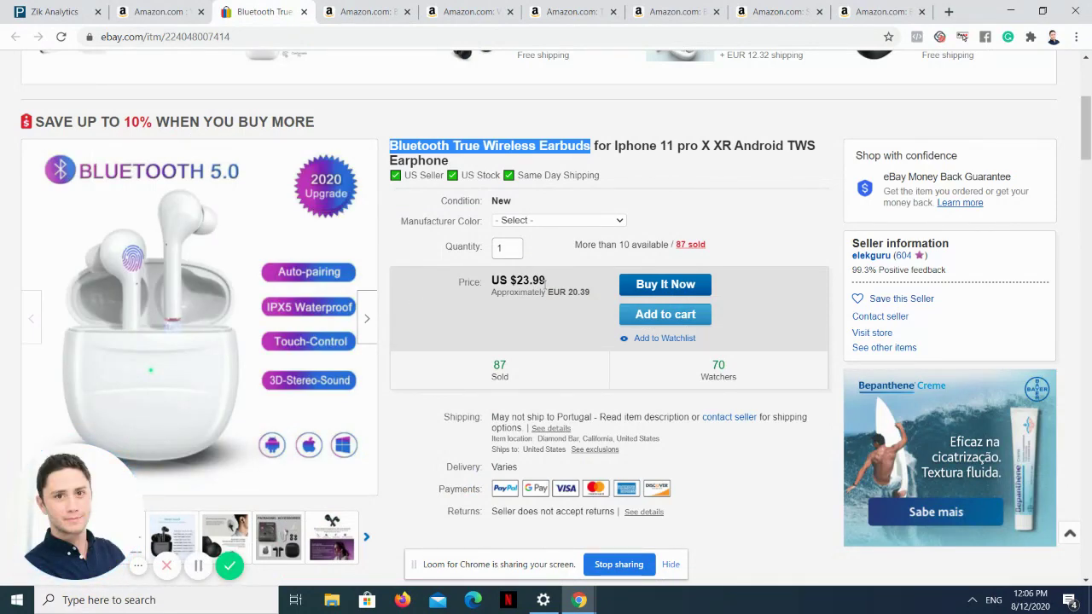
left_click(388, 12)
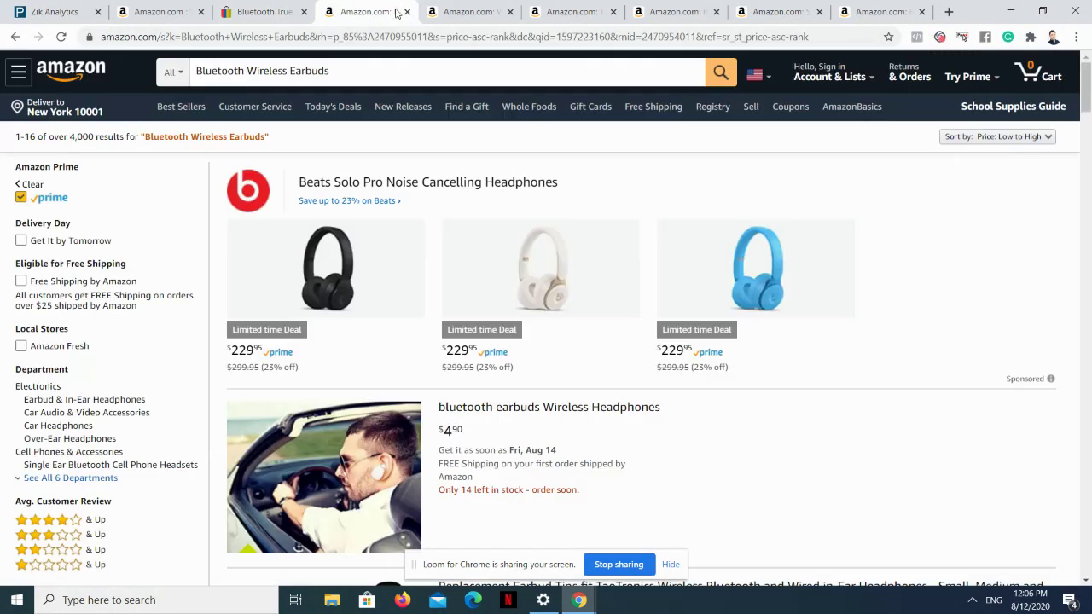
- Scroll through the first page of cheapest Prime earbud results
scroll(674, 287, "down", 8)
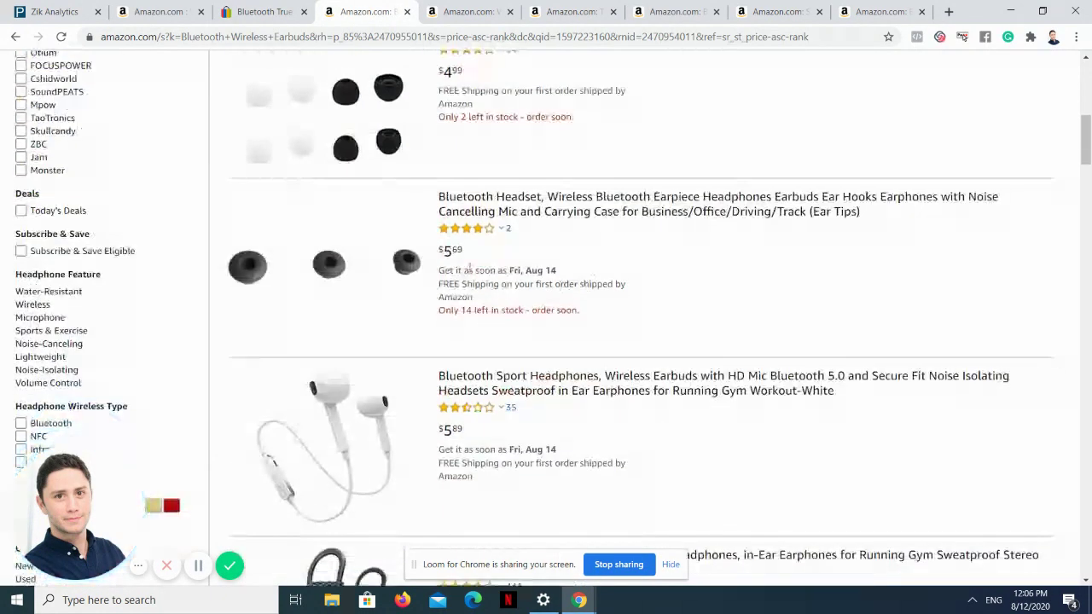
scroll(468, 288, "down", 1)
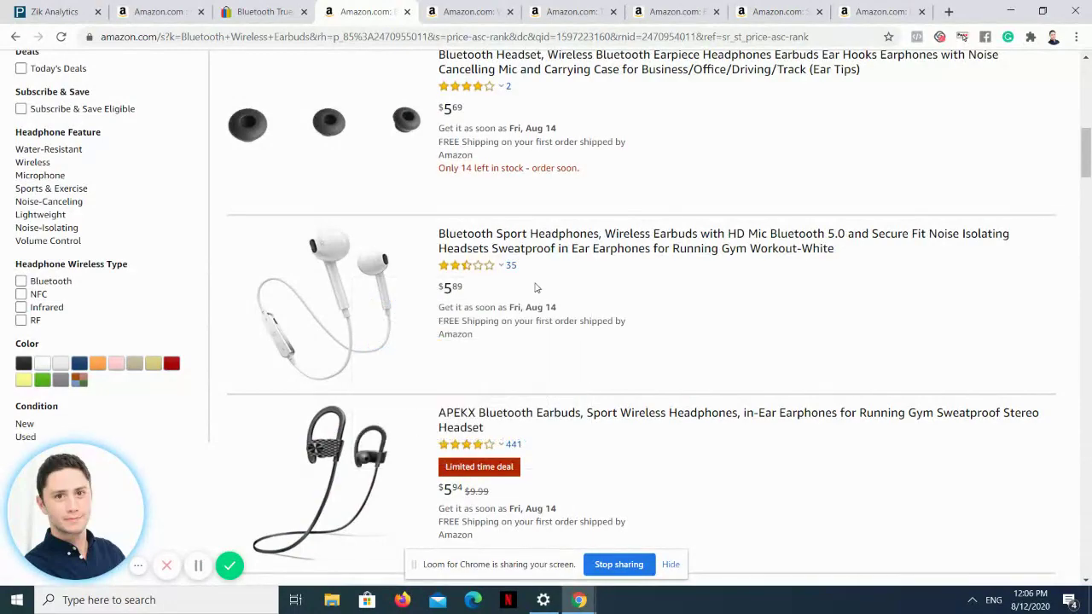
scroll(531, 288, "down", 1)
scroll(531, 288, "down", 10)
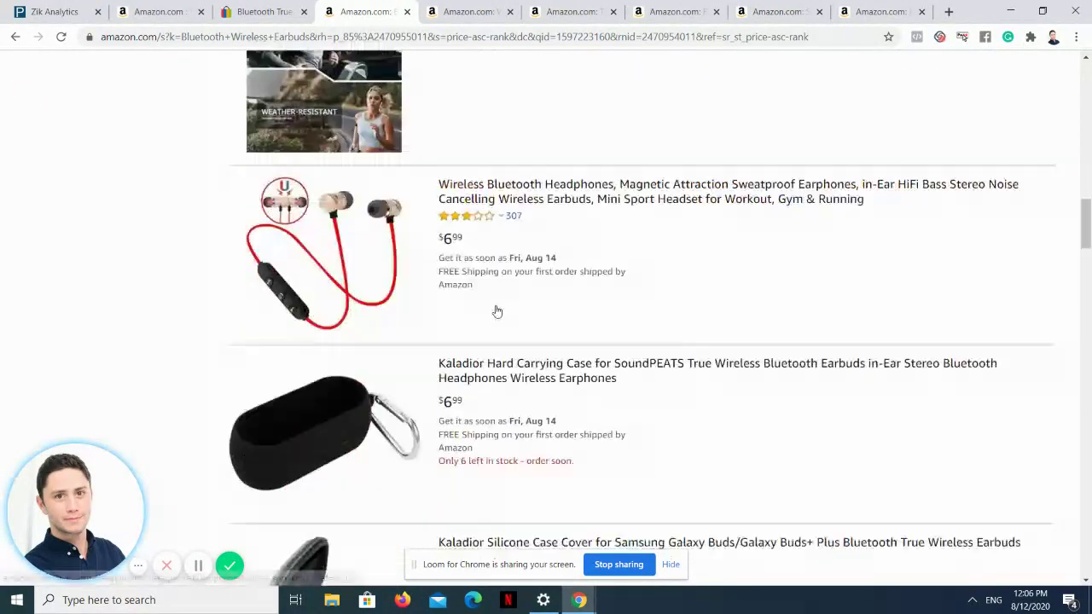
scroll(495, 309, "down", 13)
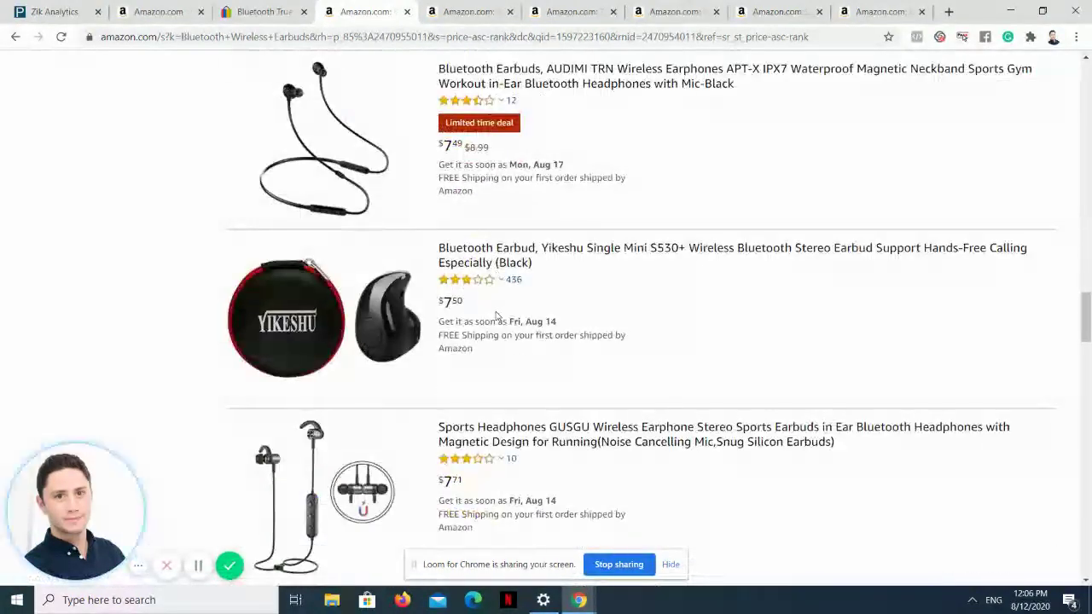
scroll(495, 316, "down", 4)
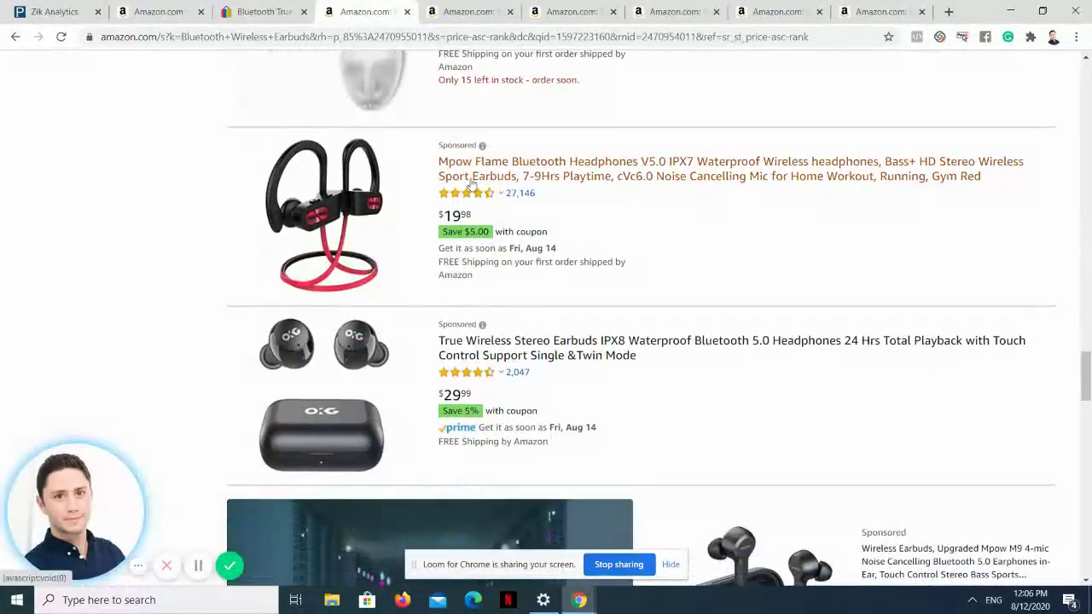
mouse_move(446, 147)
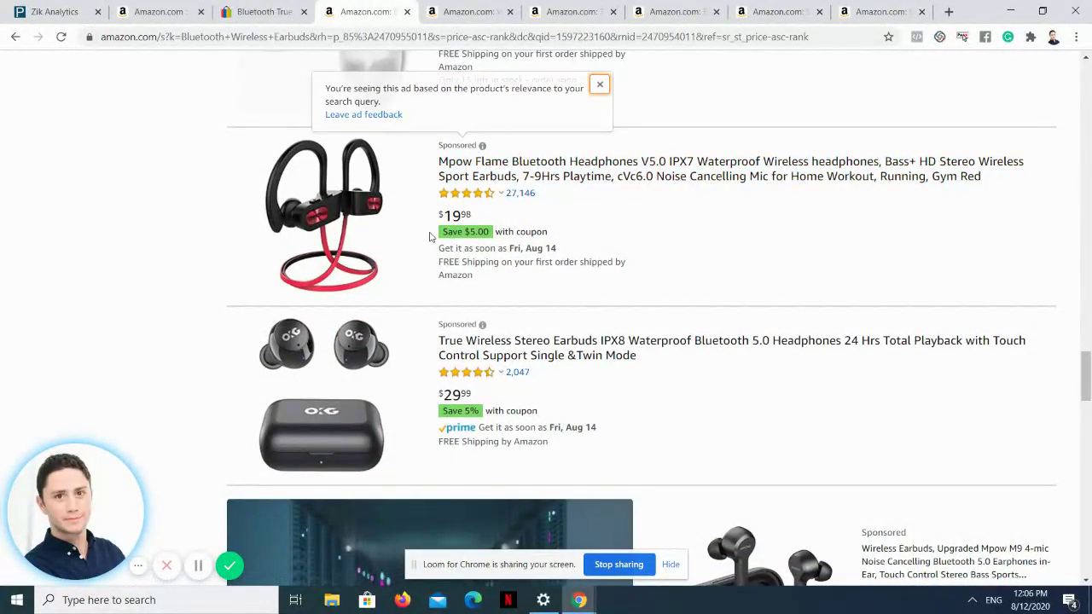
scroll(490, 219, "down", 7)
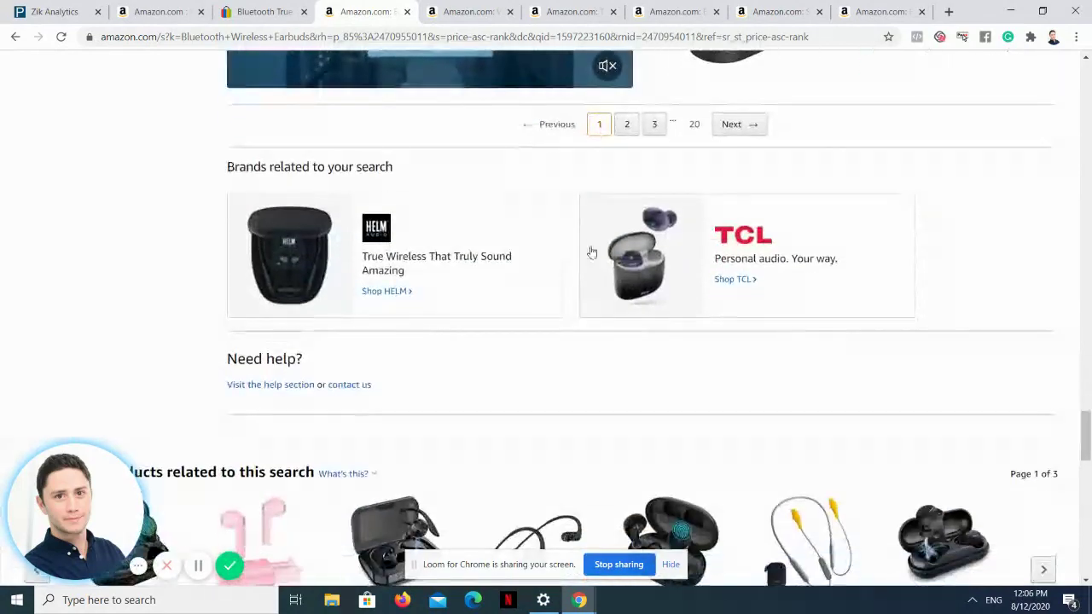
- Go to page 2 of 20 and browse the mostly $7.99 earbuds
left_click(628, 126)
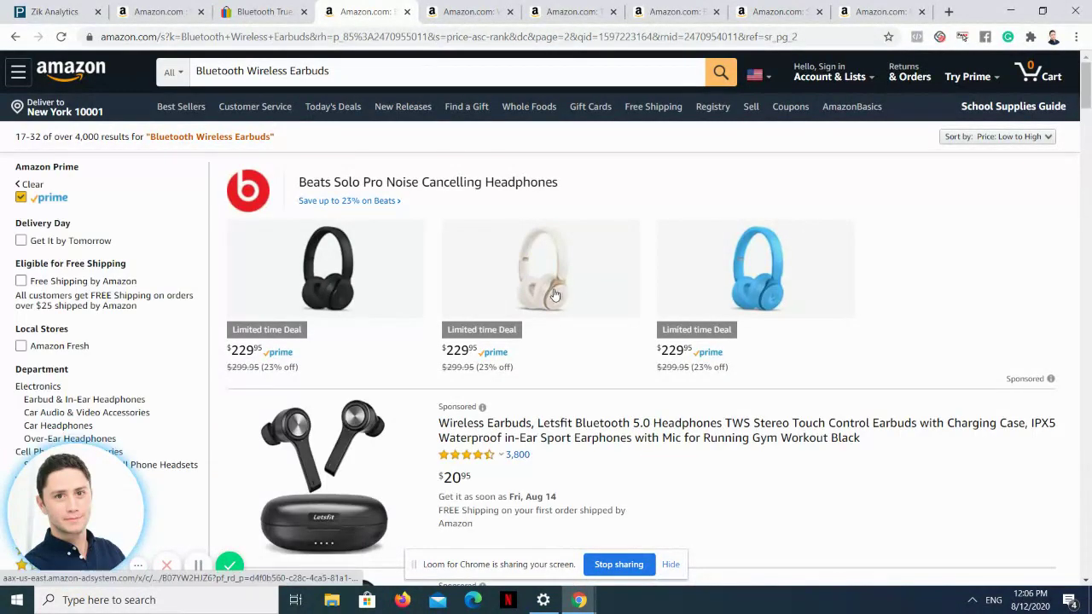
scroll(557, 303, "down", 4)
scroll(498, 315, "down", 5)
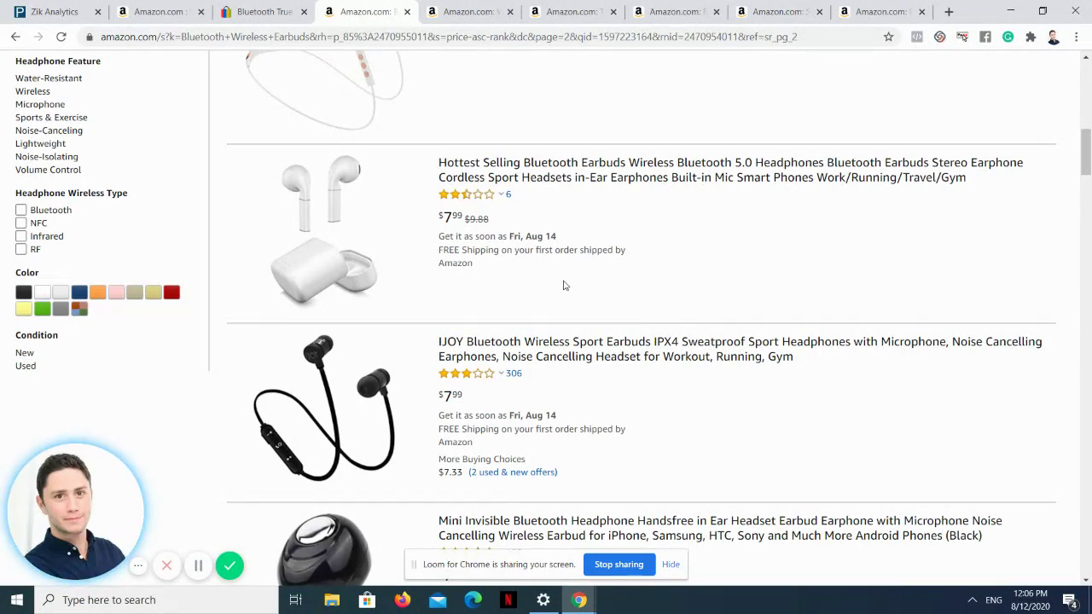
scroll(555, 297, "down", 3)
scroll(555, 296, "up", 2)
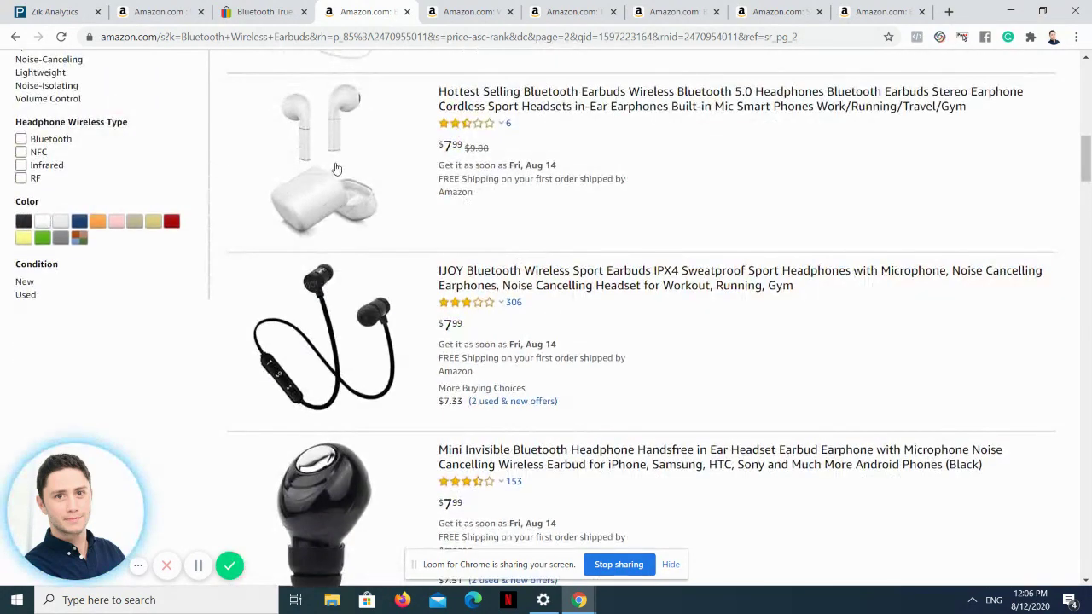
scroll(646, 196, "down", 7)
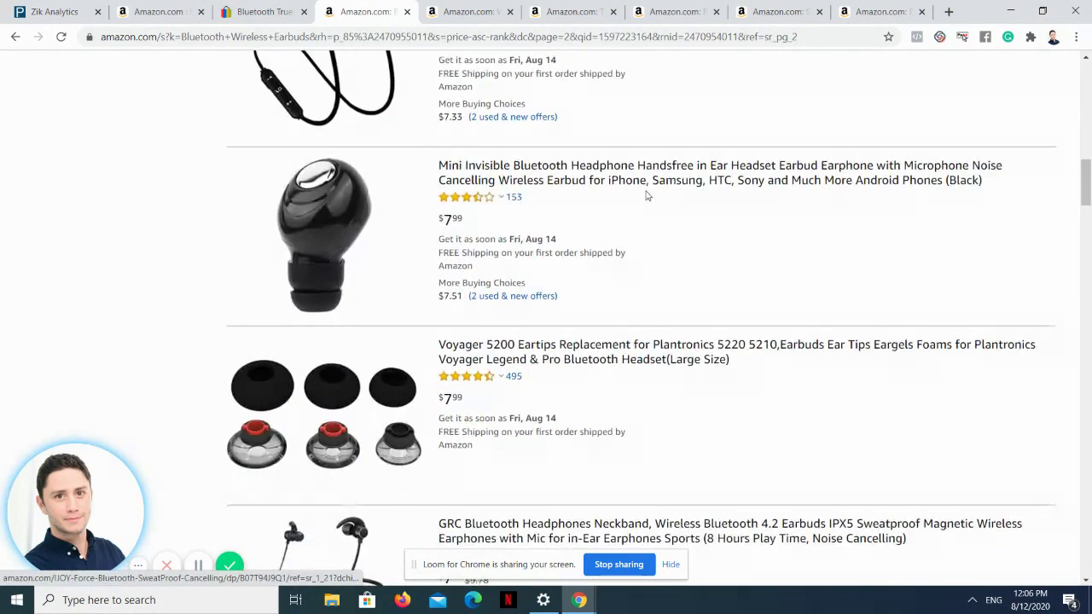
scroll(638, 235, "down", 14)
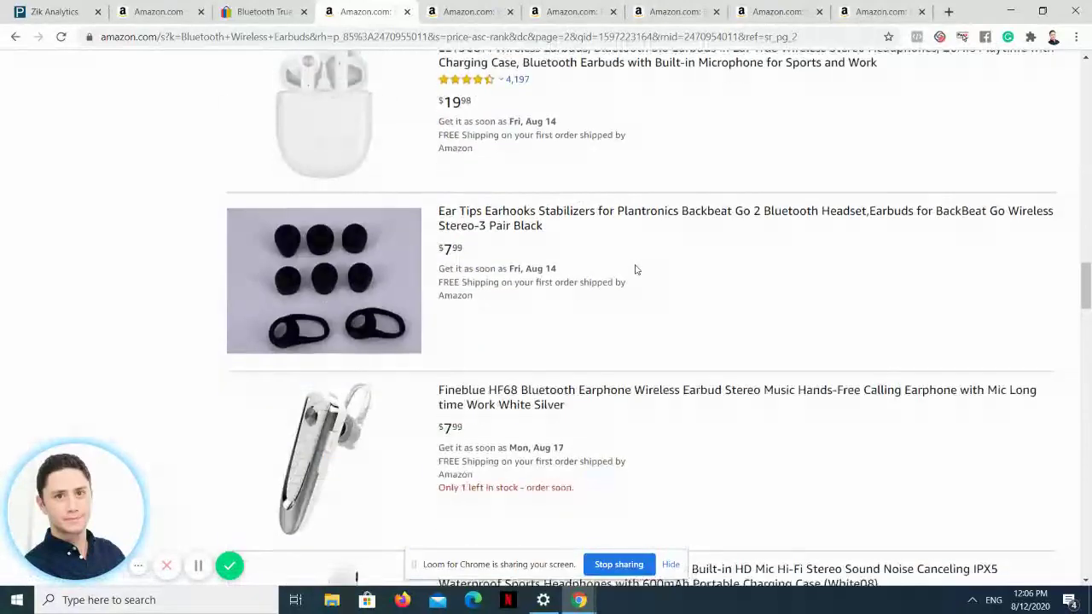
scroll(635, 283, "down", 20)
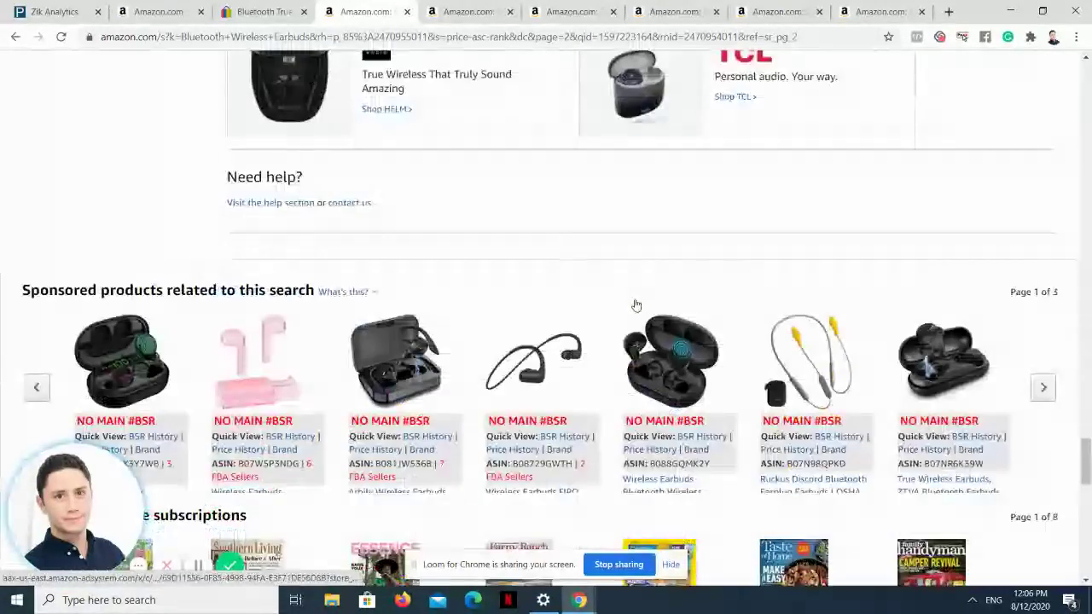
scroll(642, 307, "up", 3)
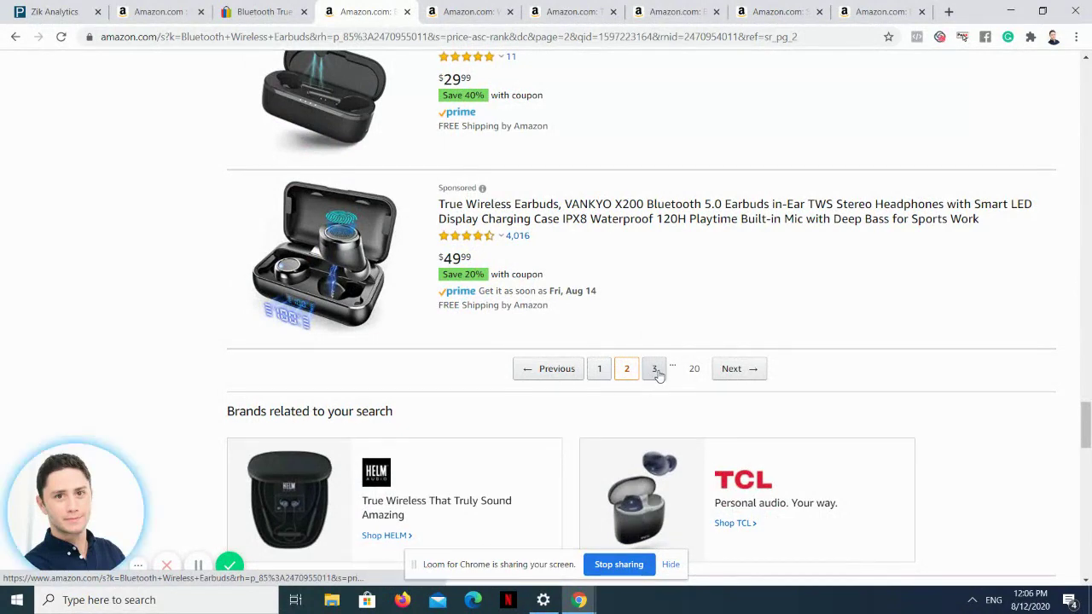
- Compare the open earbud product tabs, including SUNZZO, and settle on Unleashed Online's $9.99 pair
left_click(467, 8)
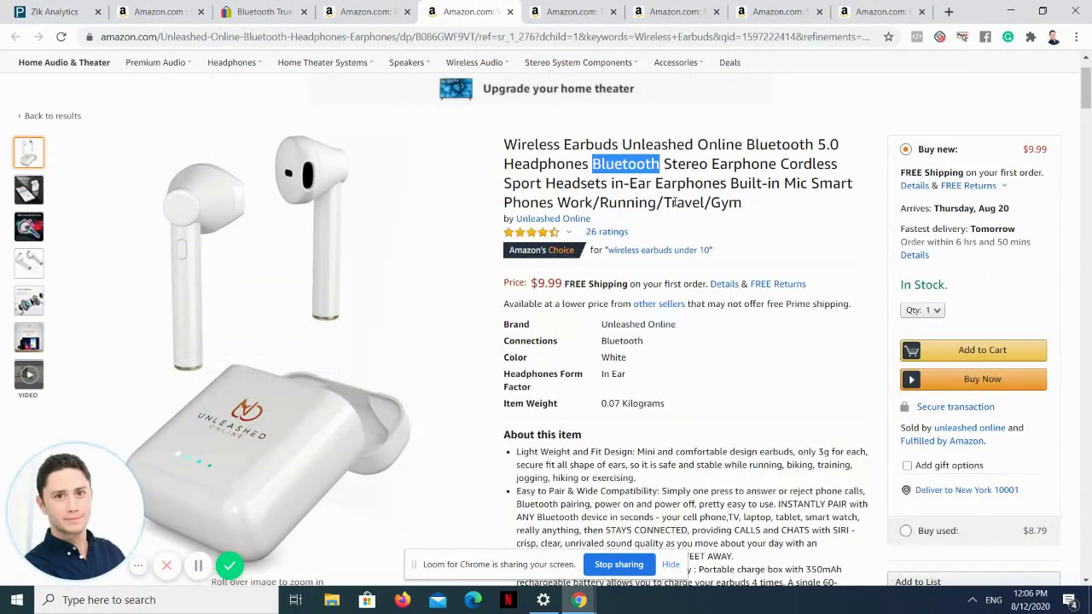
left_click(570, 11)
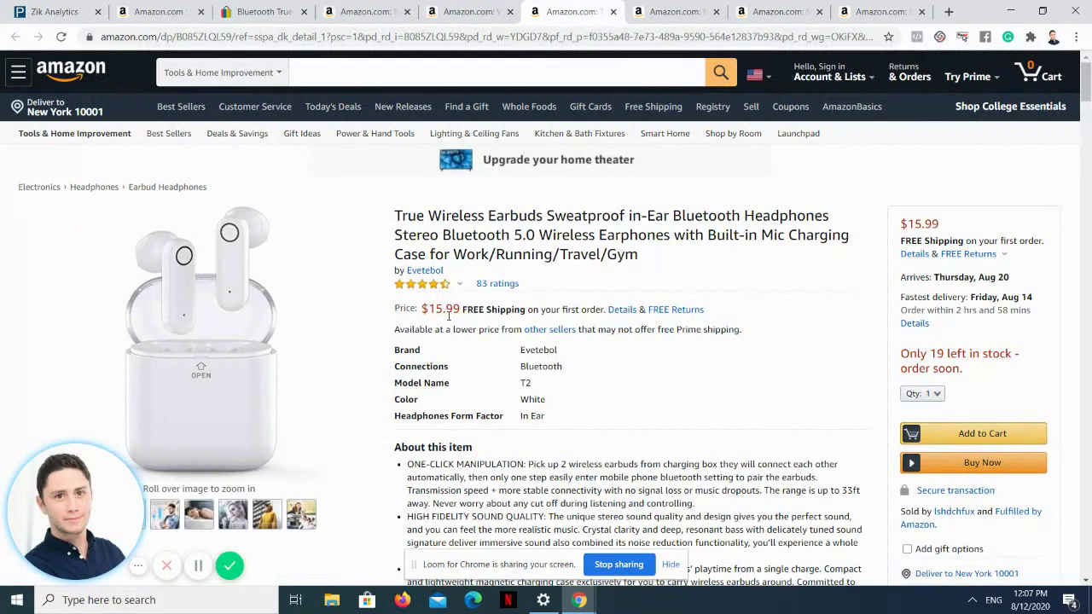
left_click(668, 8)
scroll(627, 282, "down", 2)
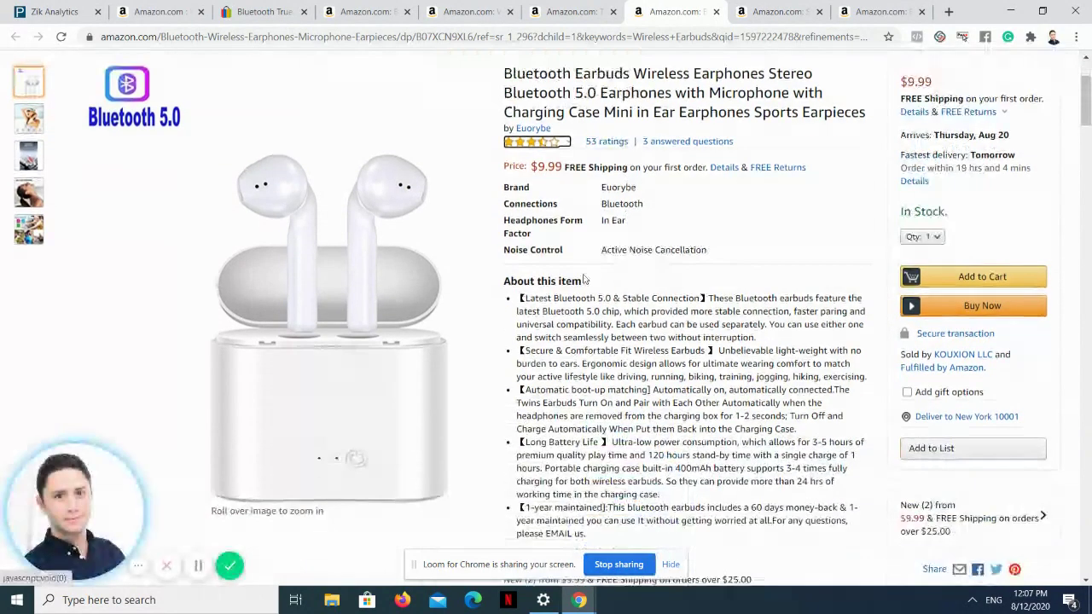
left_click(752, 11)
scroll(540, 294, "down", 1)
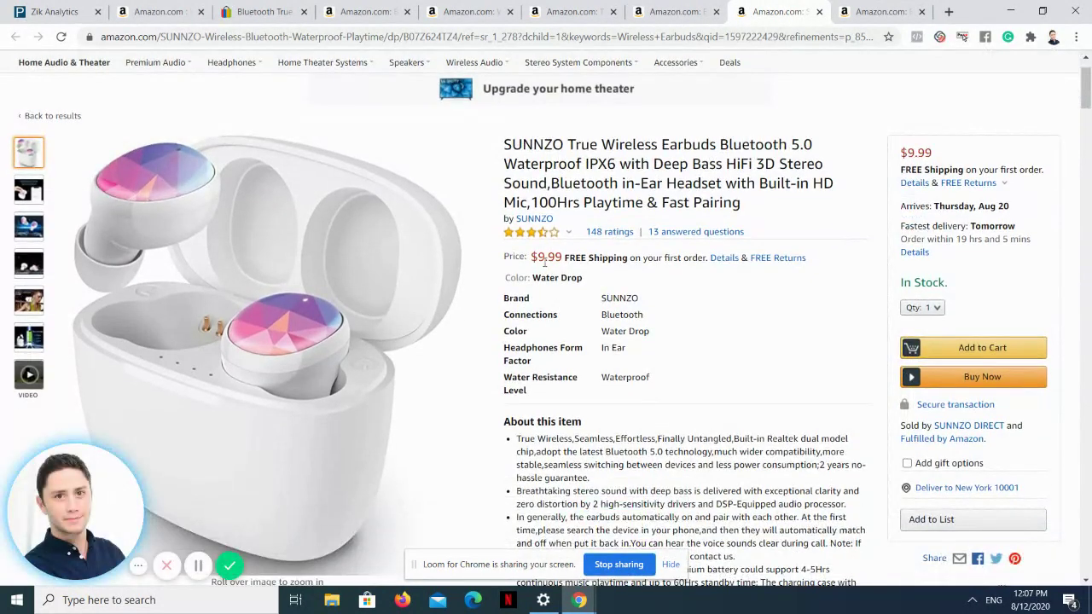
left_click(881, 11)
scroll(643, 198, "down", 1)
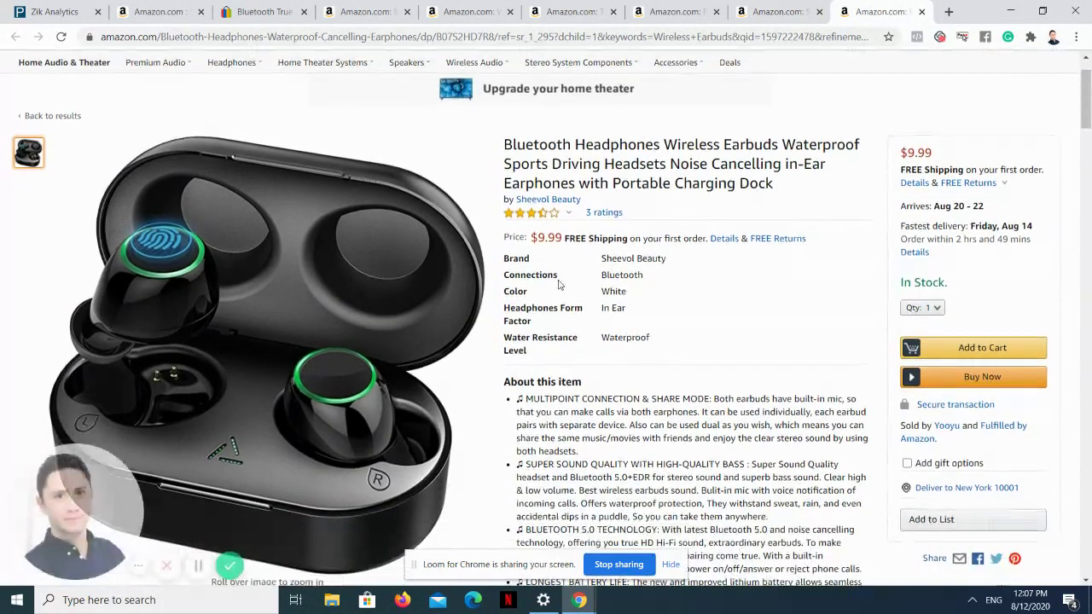
left_click(505, 11)
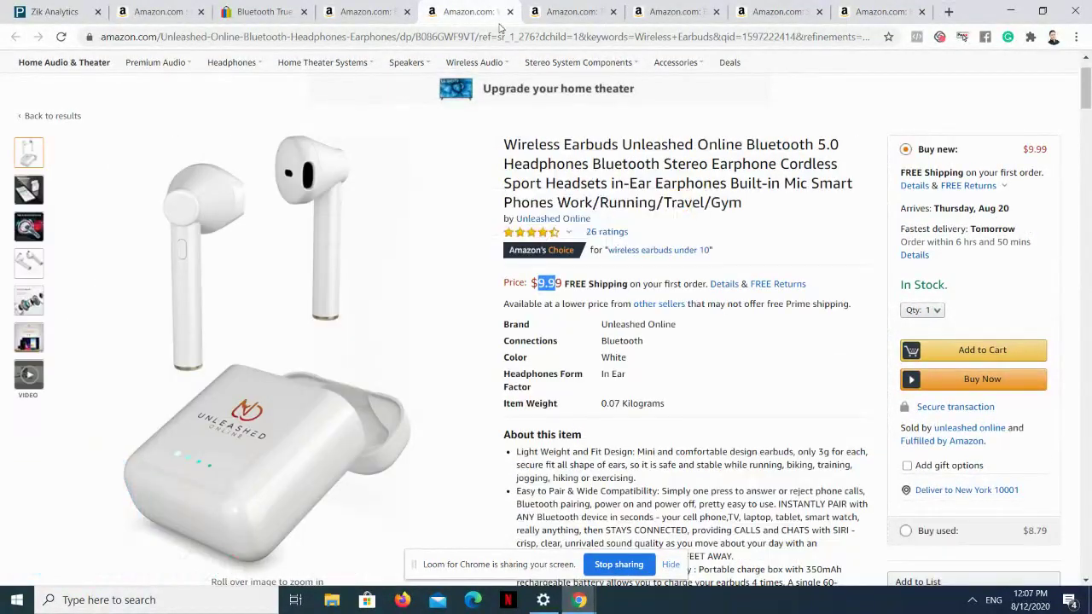
left_click(590, 351)
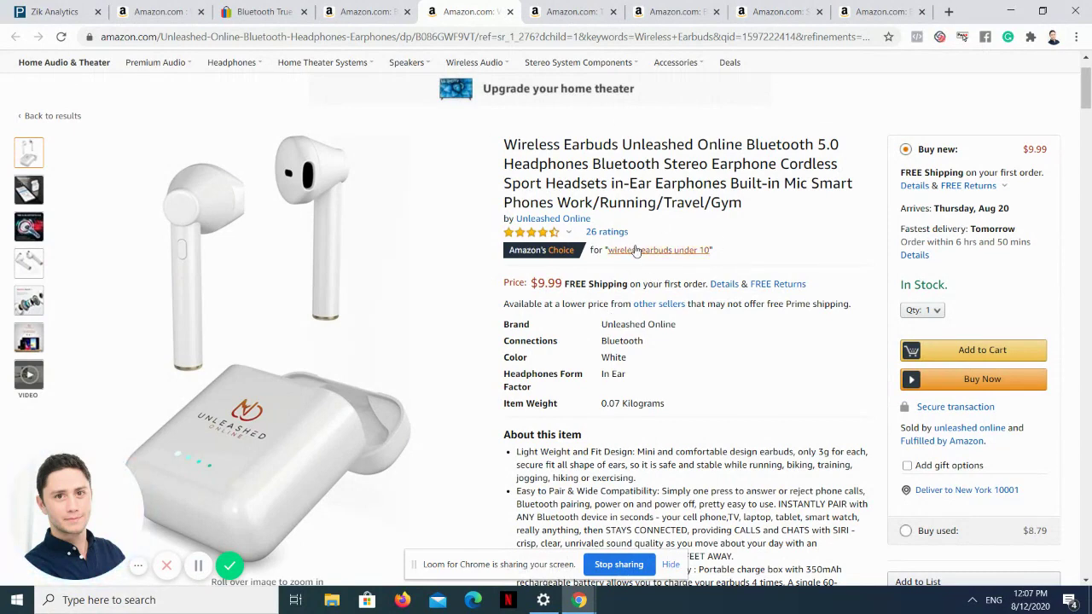
- Compare the eBay listing title against the $9.99 price on the Unleashed Online Amazon page
mouse_move(531, 231)
left_click(242, 14)
triple_click(559, 145)
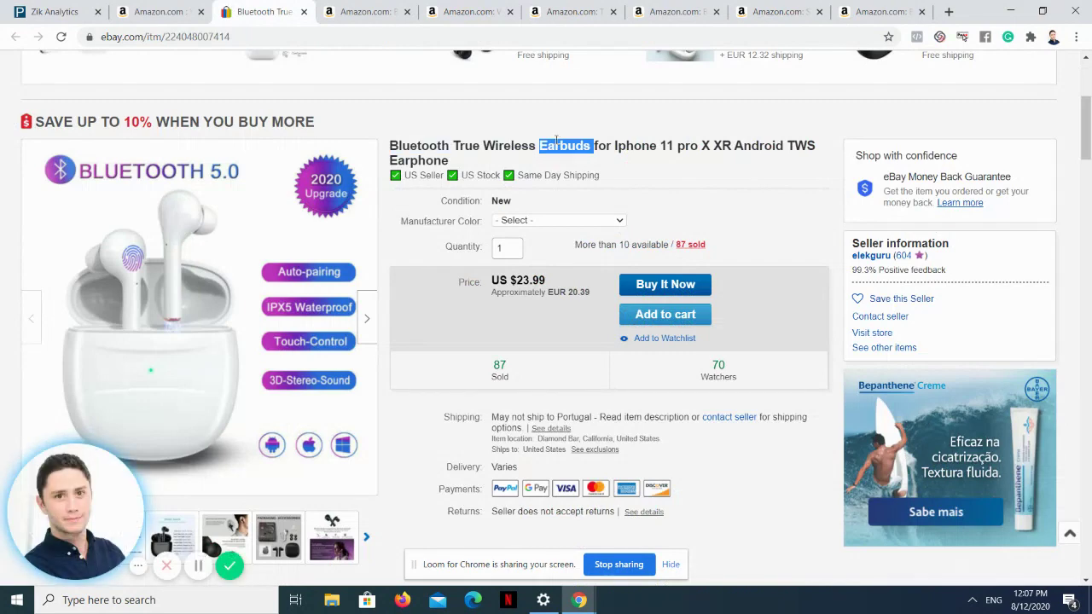
left_click(470, 12)
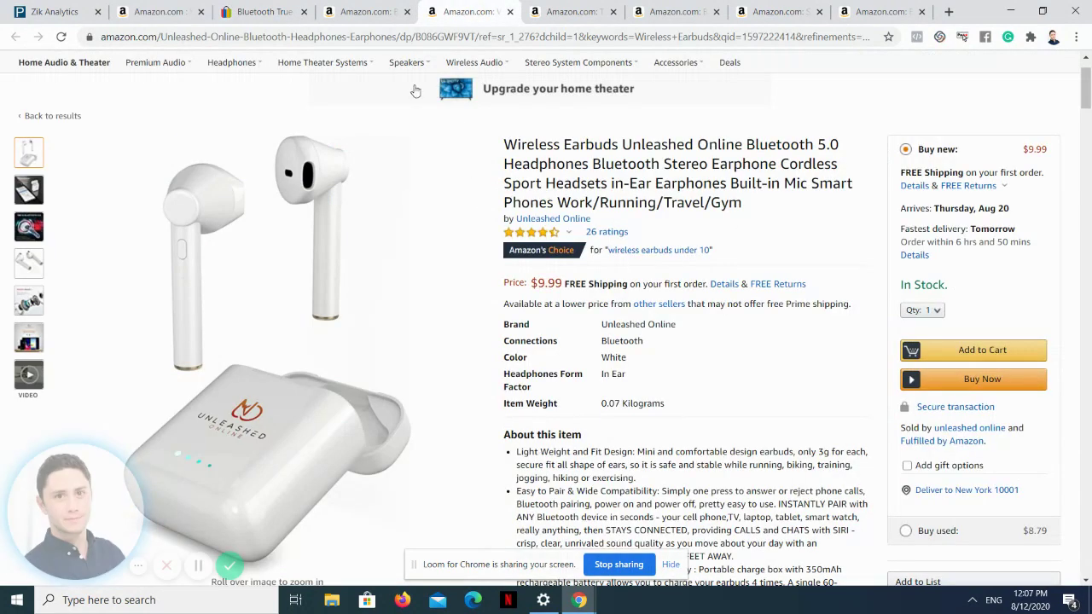
mouse_move(453, 267)
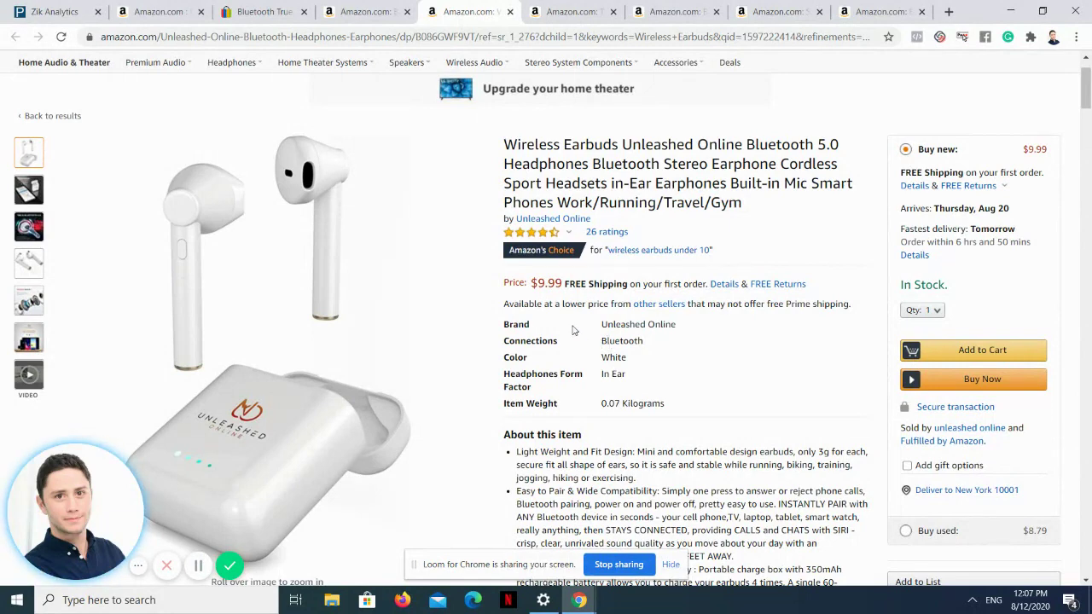
left_click_drag(536, 283, 553, 284)
left_click(550, 289)
key("ctrl+3")
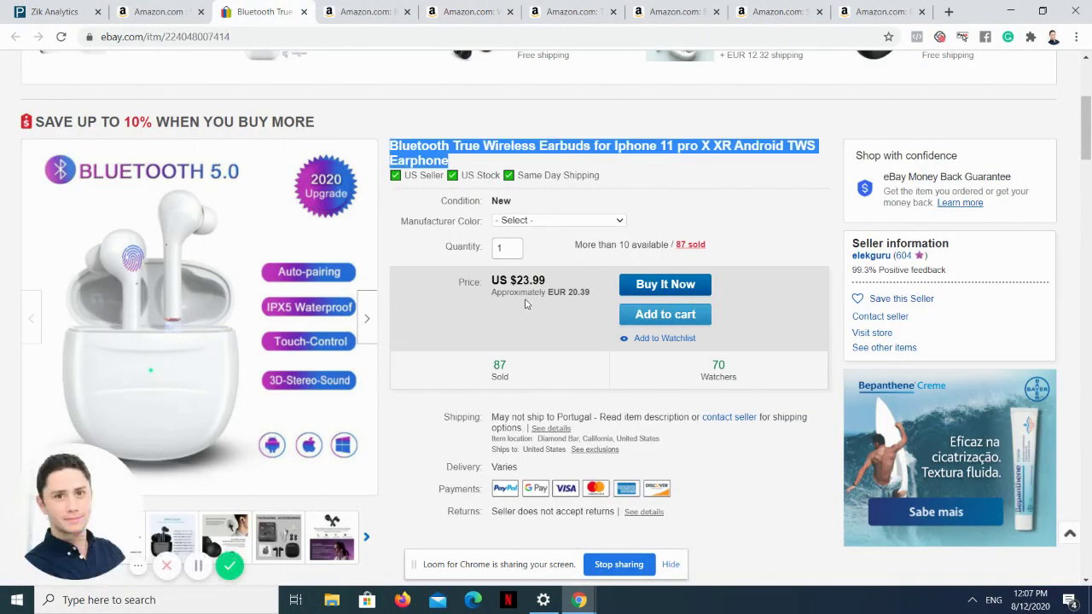
left_click(524, 310)
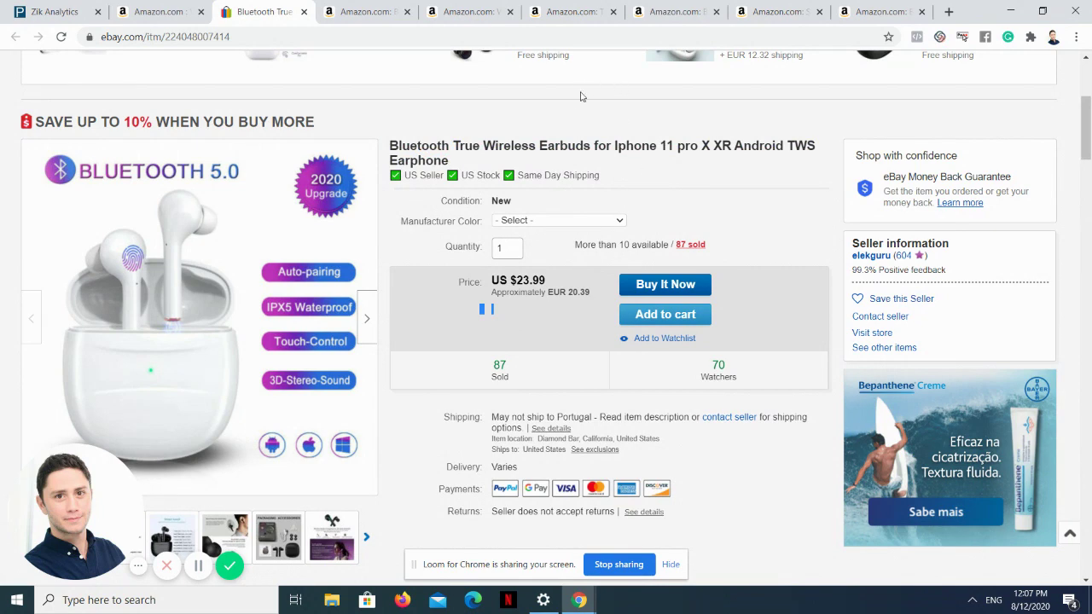
- Cycle through the Amazon tabs and the eBay earbuds listing, selecting its full title again
left_click(366, 12)
left_click(452, 12)
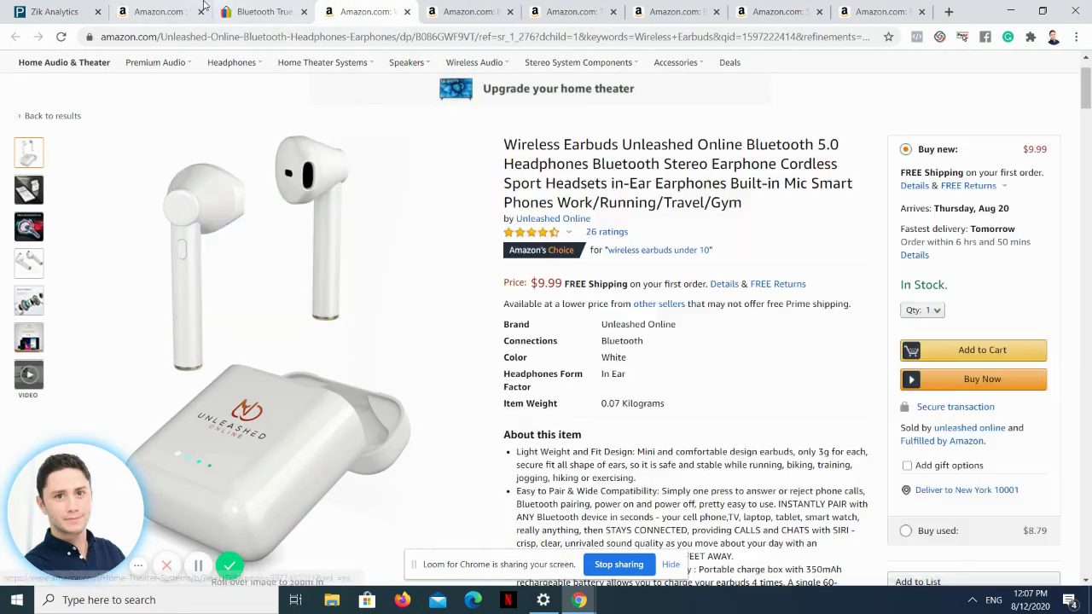
left_click(236, 6)
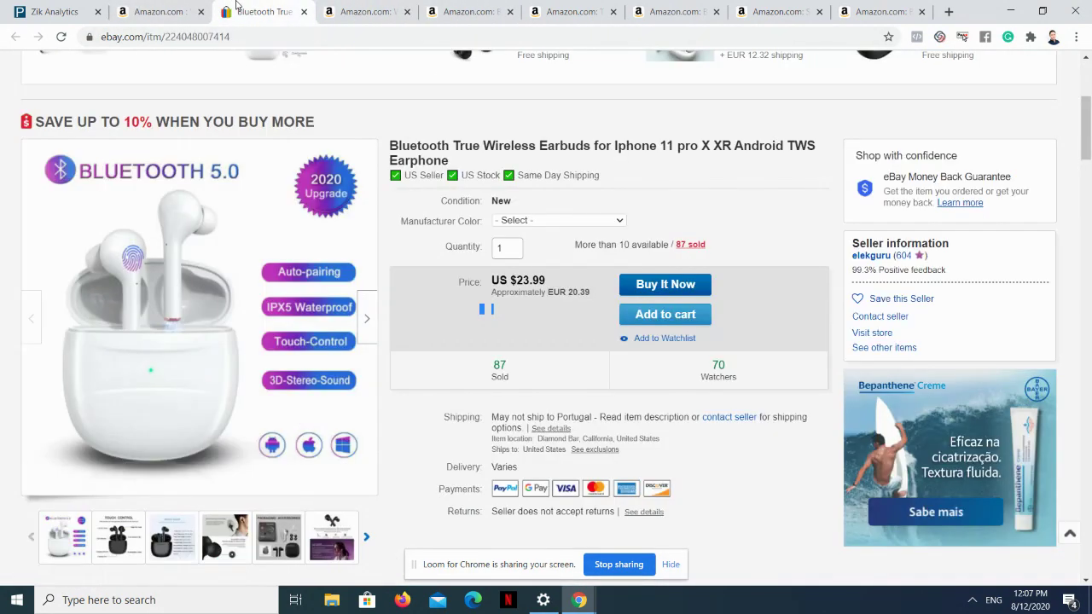
left_click(376, 14)
mouse_move(575, 252)
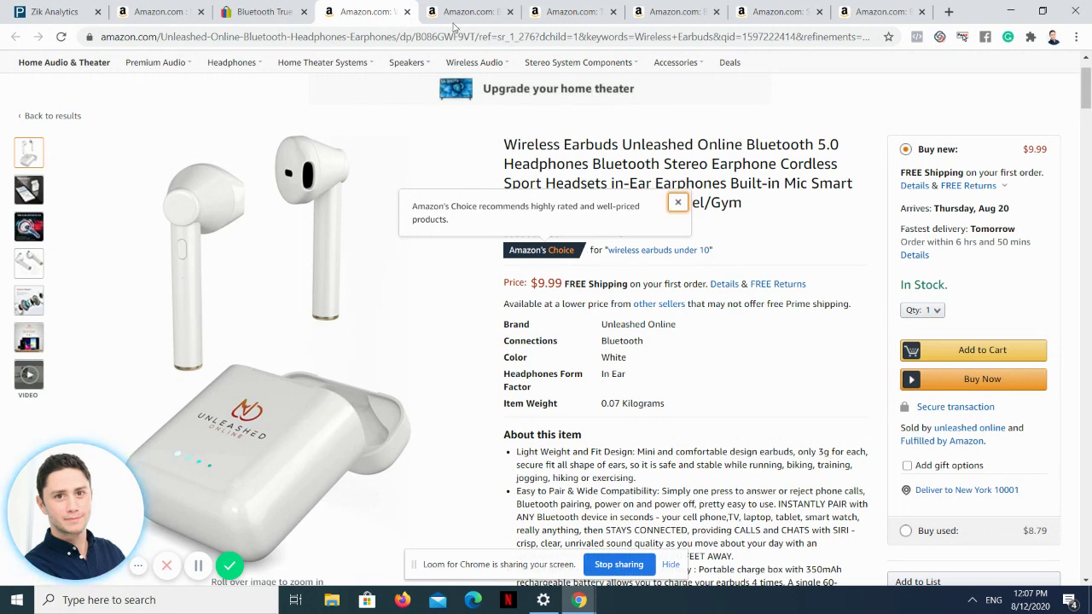
left_click(269, 9)
triple_click(446, 141)
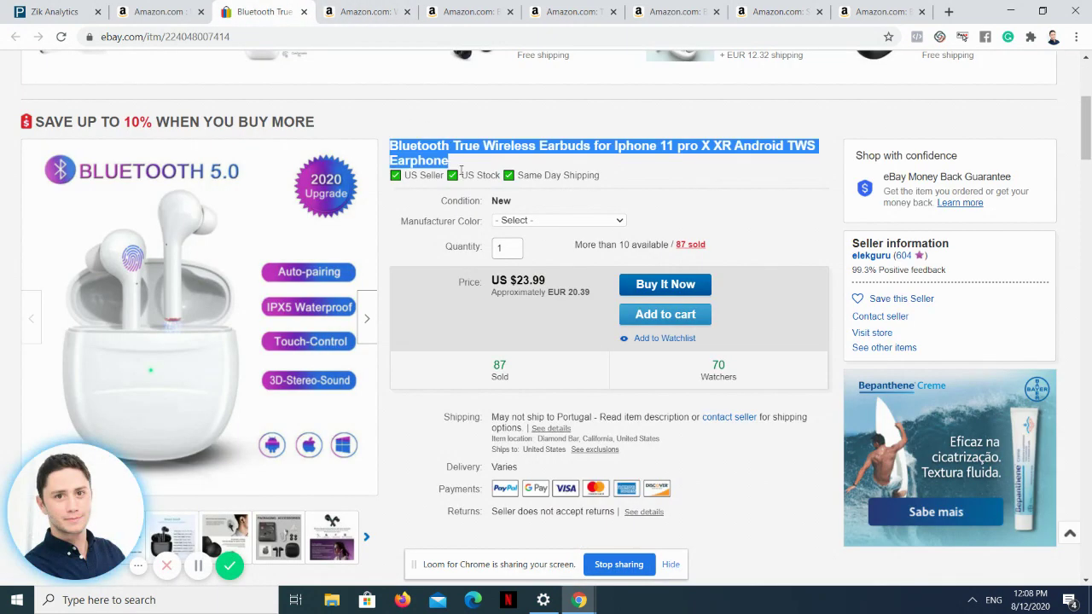
left_click(578, 275)
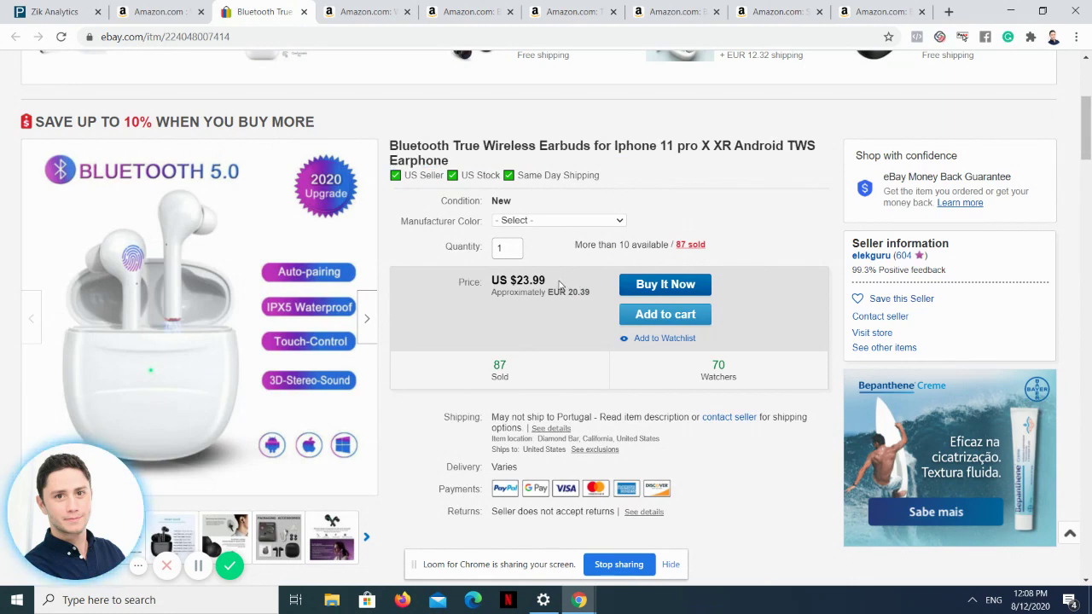
triple_click(446, 149)
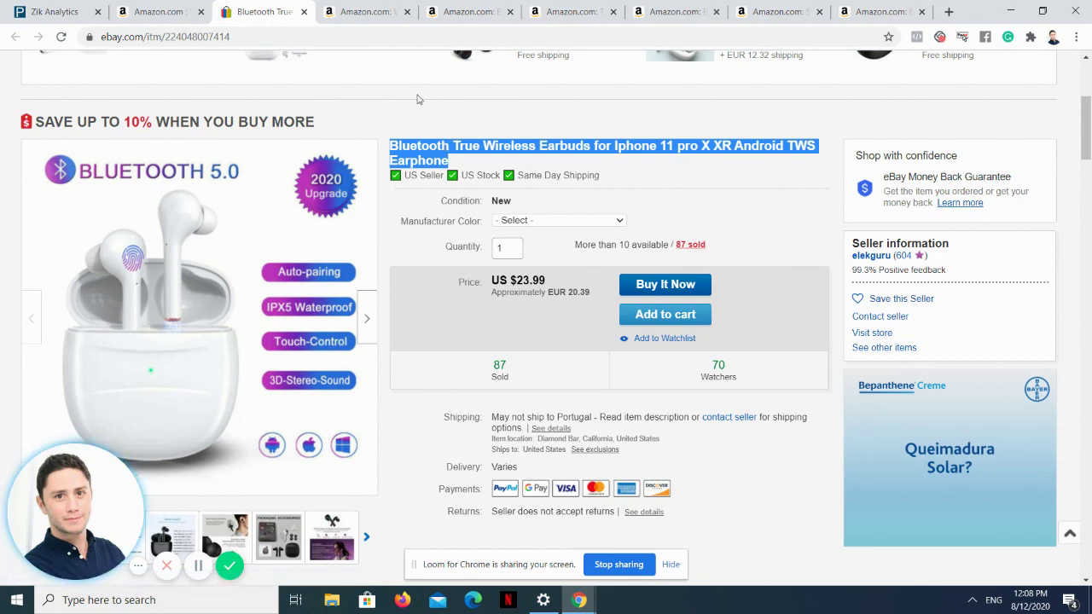
- Keep alternating between the $23.99 eBay listing and the Amazon earbuds page, selecting 'Bluetooth'
left_click(388, 11)
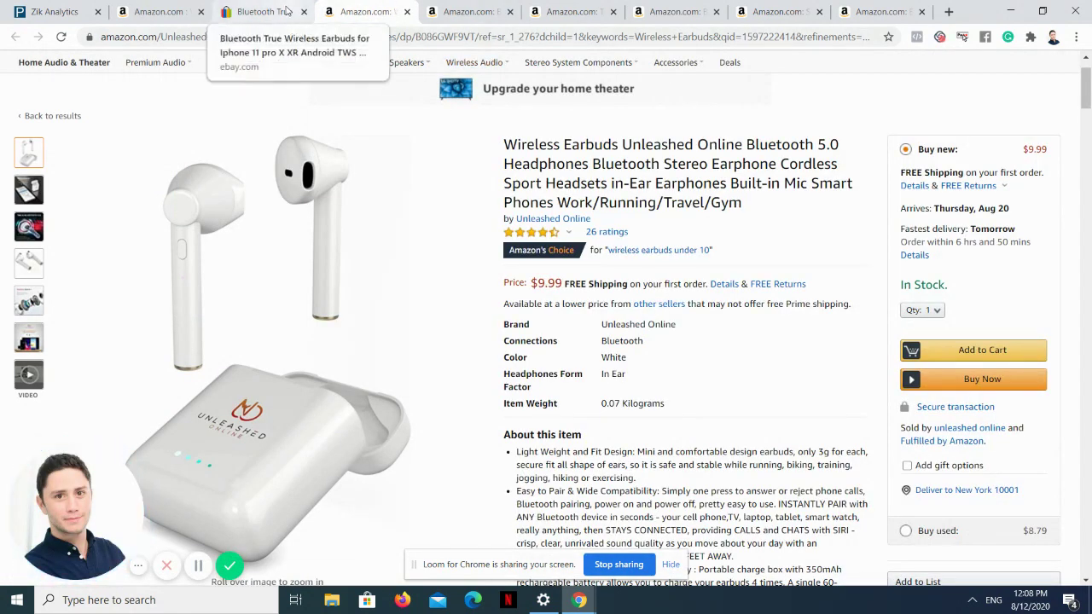
left_click(288, 10)
left_click(367, 11)
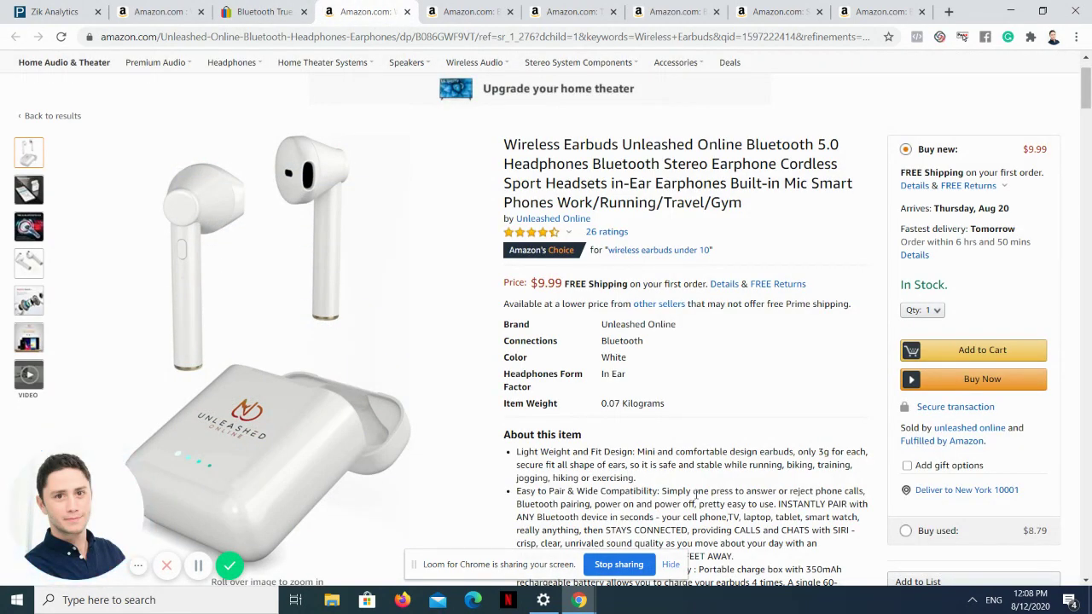
left_click(272, 11)
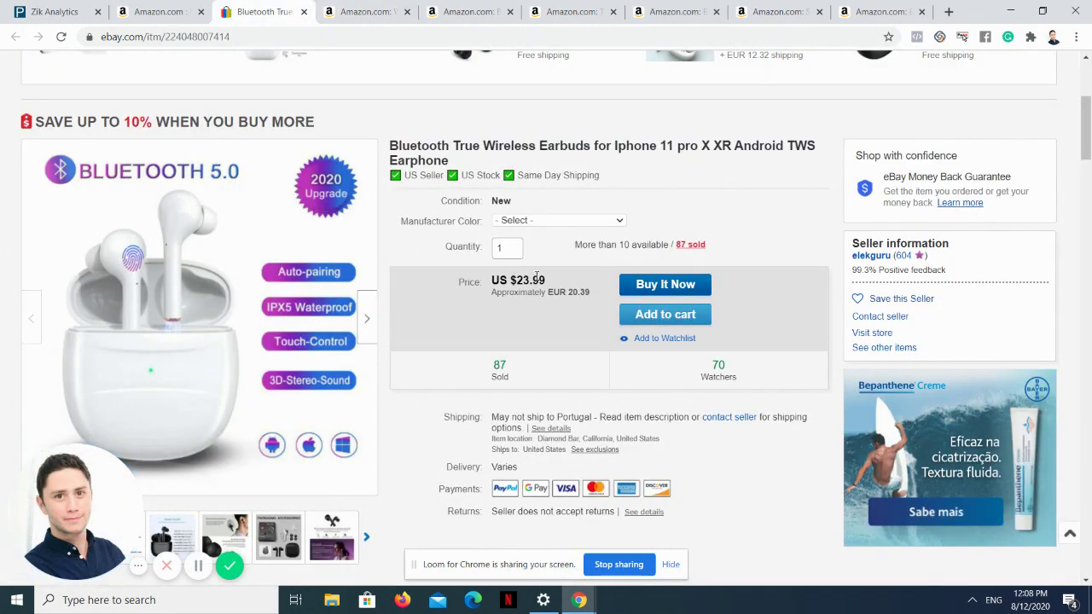
left_click(366, 11)
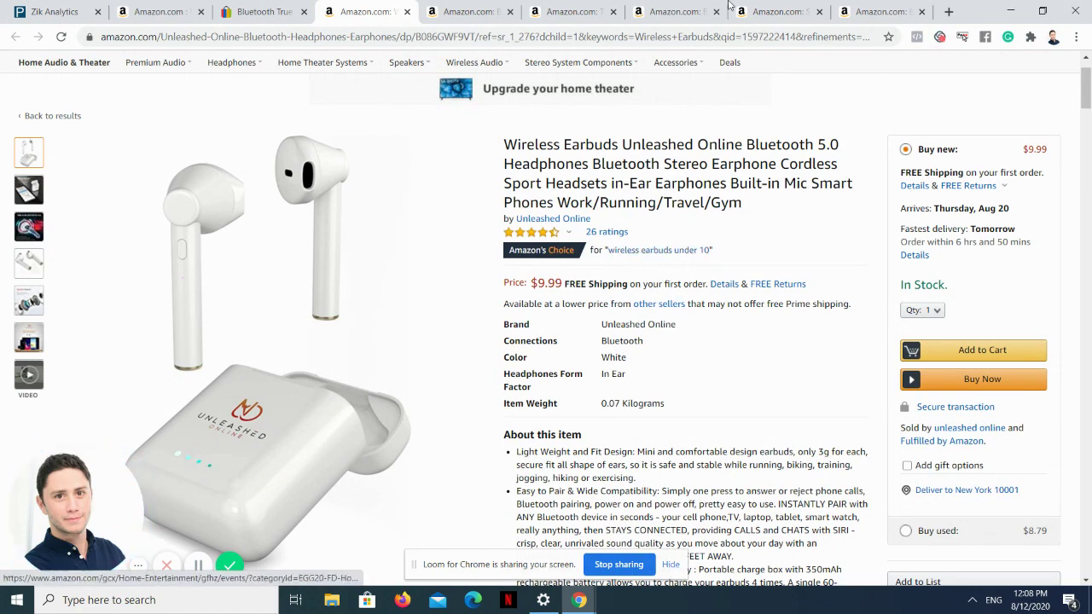
left_click(295, 13)
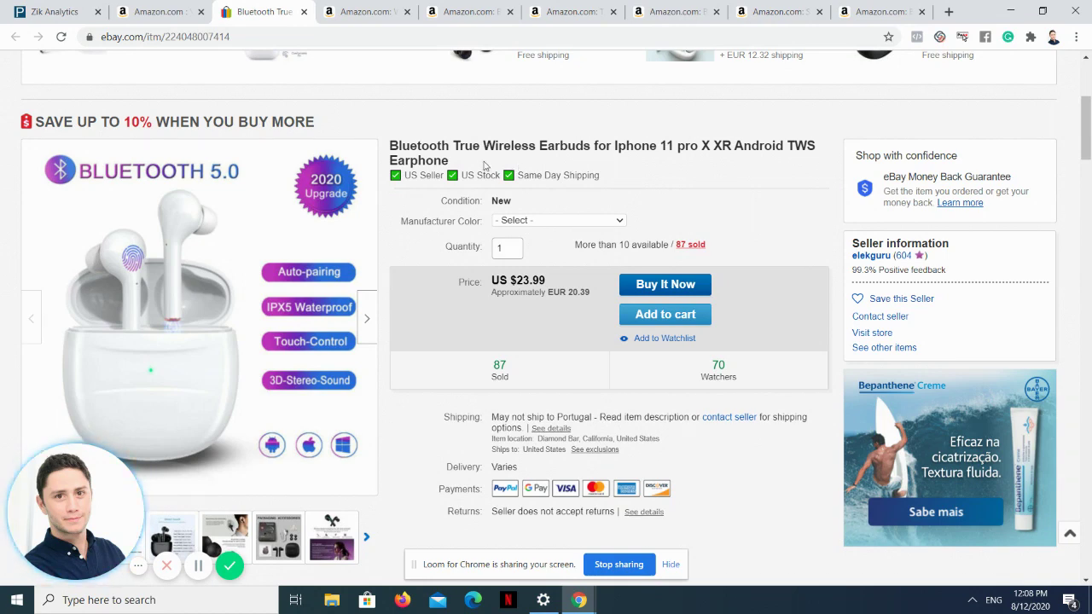
double_click(427, 145)
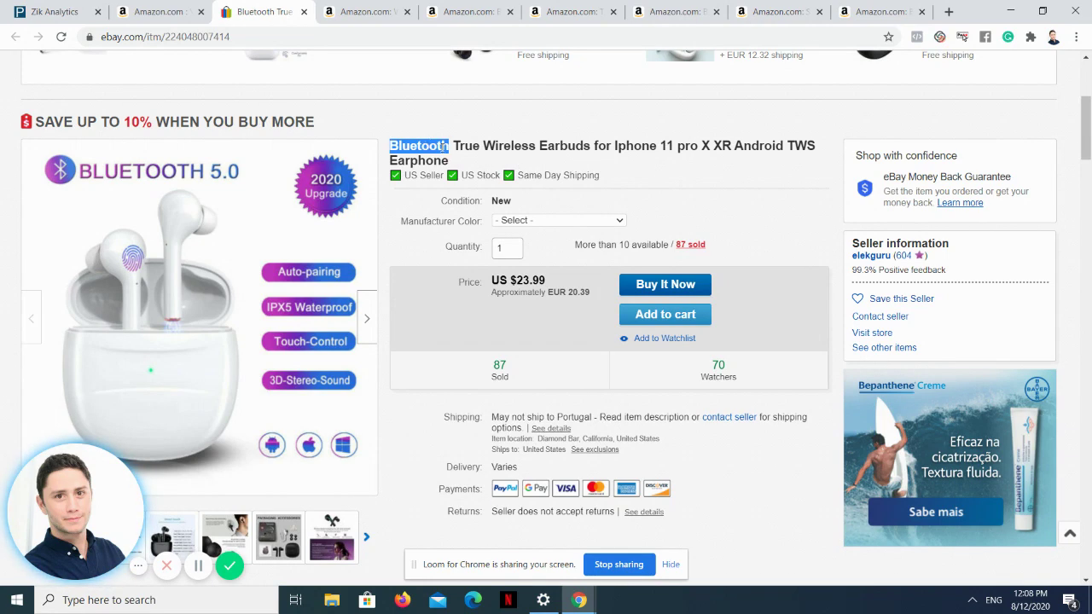
left_click(367, 11)
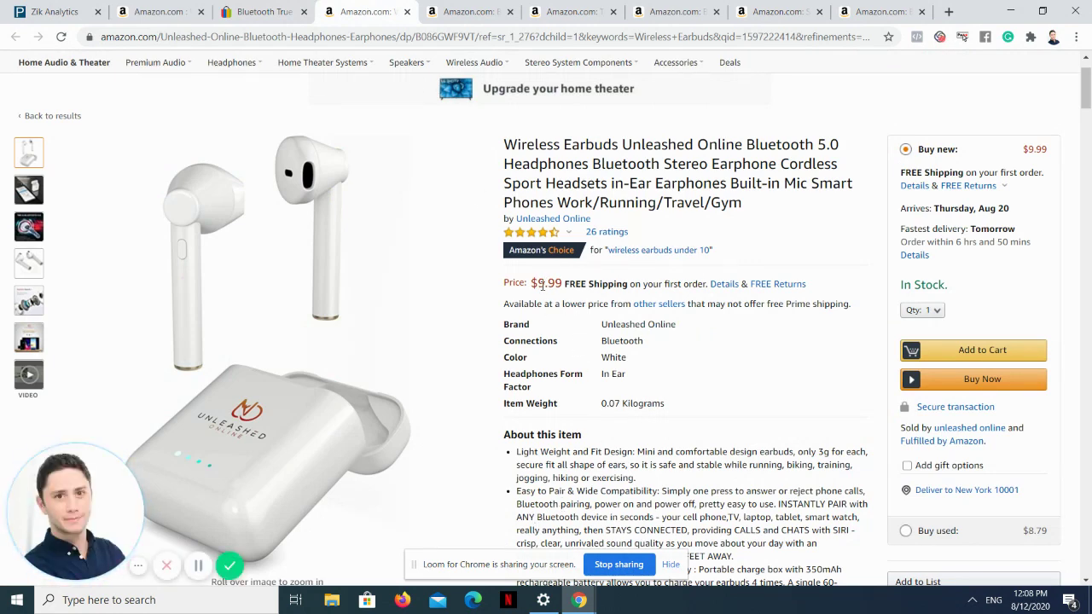
key("ctrl+shift+Tab")
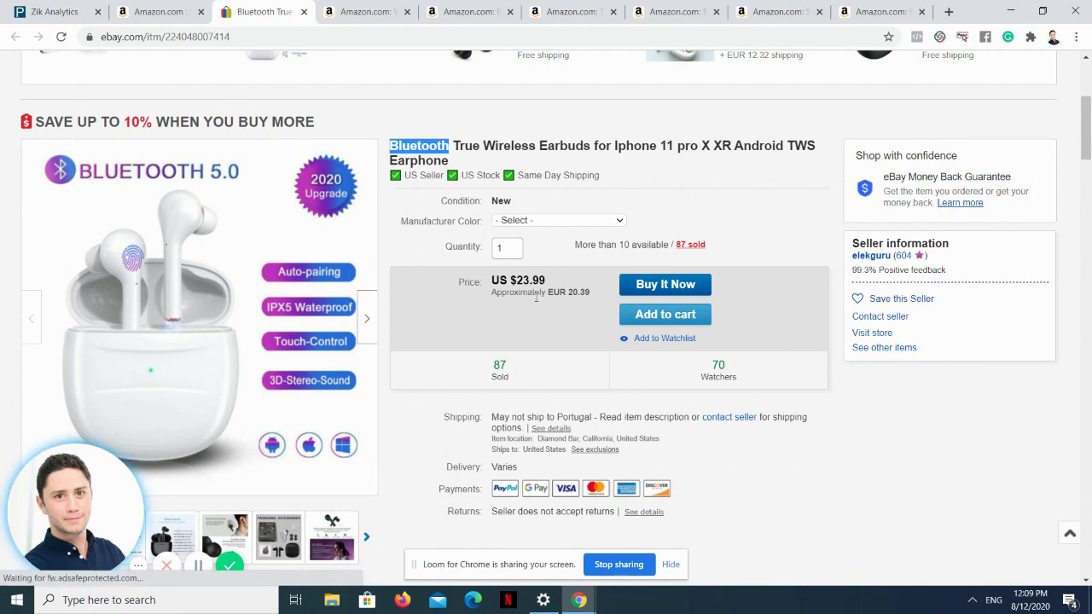
left_click(367, 11)
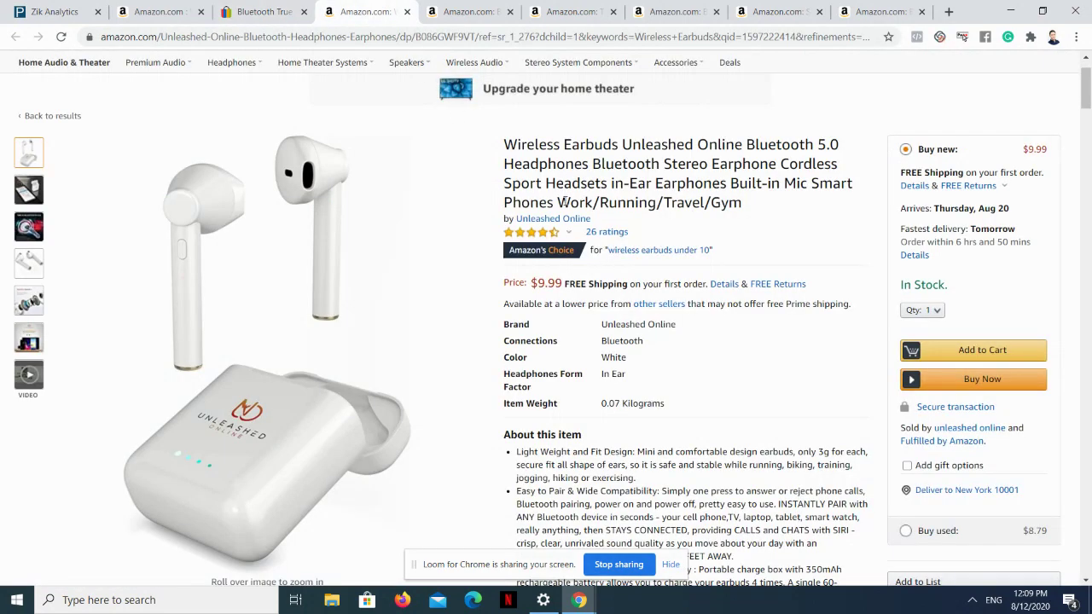
- Copy the full title of the eBay Bluetooth earbuds listing
left_click(267, 11)
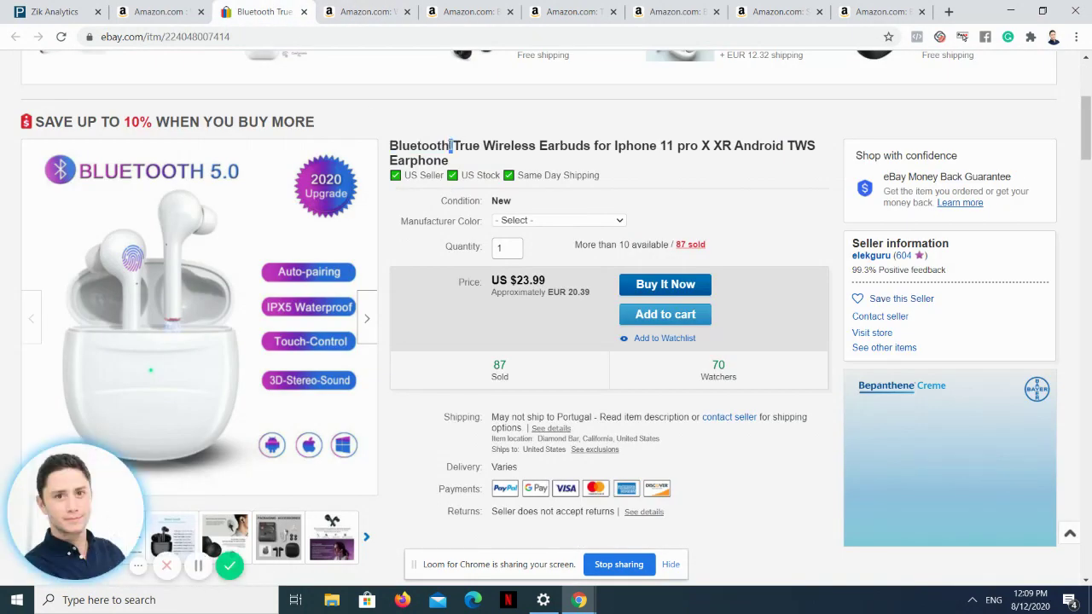
triple_click(458, 145)
right_click(459, 151)
left_click(482, 158)
right_click(488, 143)
left_click(495, 156)
left_click(463, 139)
triple_click(449, 145)
right_click(456, 149)
left_click(486, 157)
- Open Zik Analytics' Title Builder from the sidebar in a new tab
left_click(83, 7)
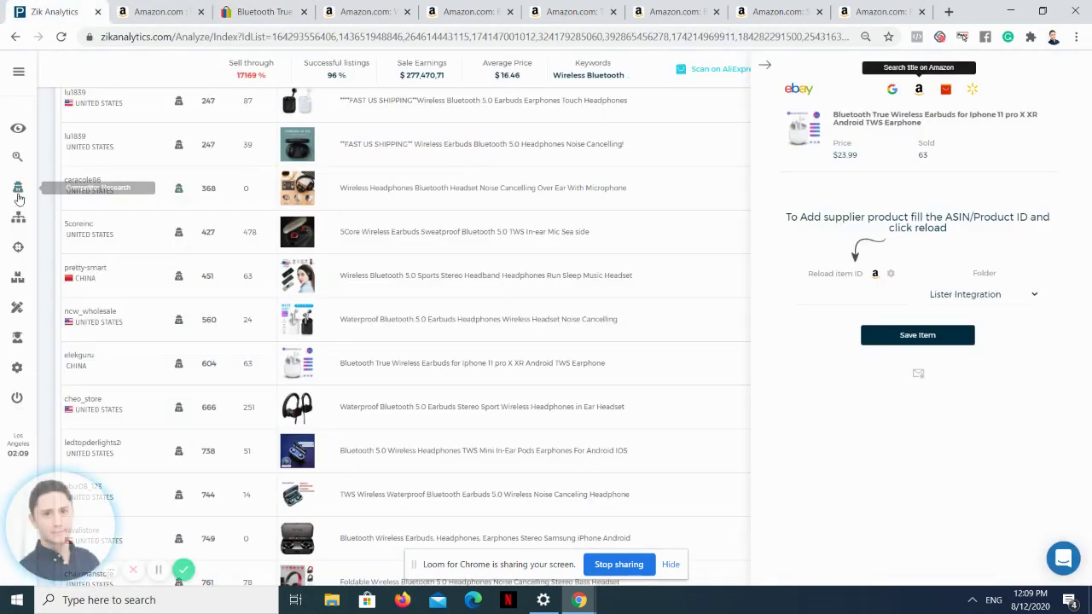
right_click(24, 313)
left_click(81, 319)
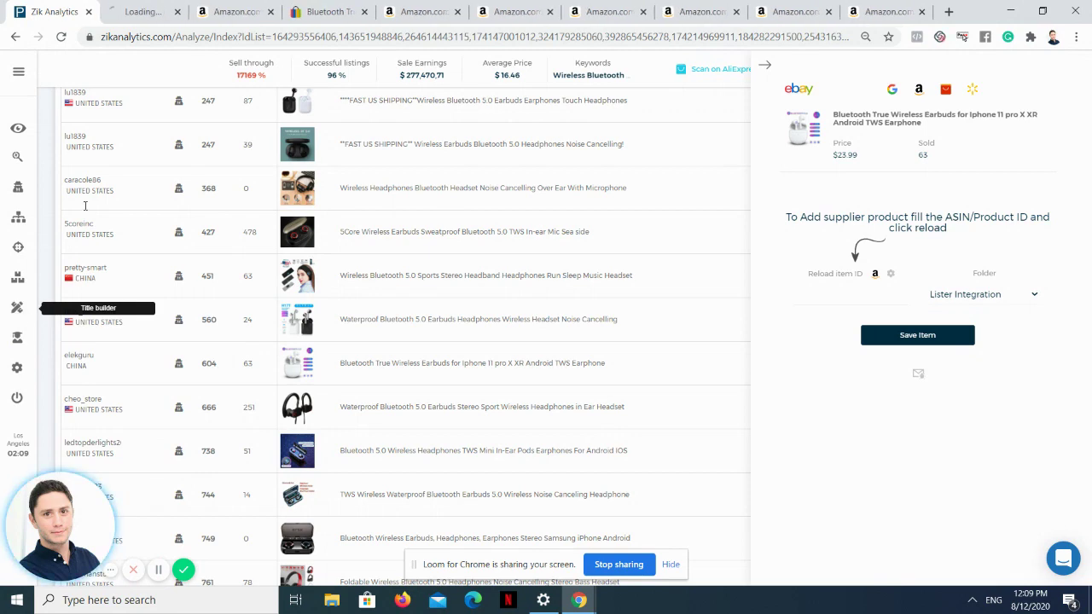
left_click(145, 12)
- Search keyword ideas for 'Bluetooth Earbuds', trimmed down from the pasted eBay title
left_click(619, 88)
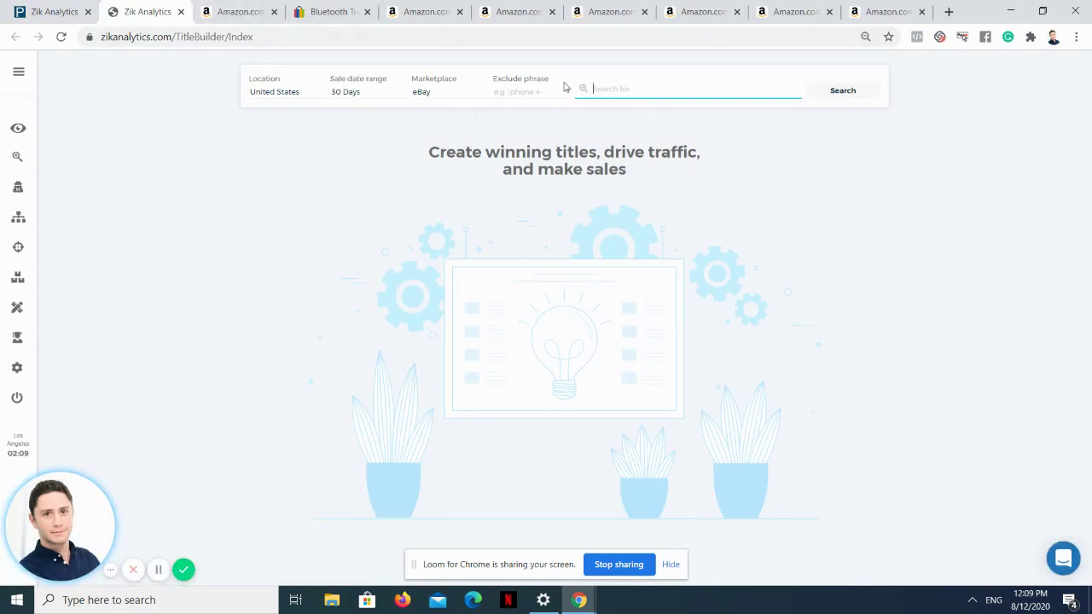
key("ctrl+v")
key("ctrl+a")
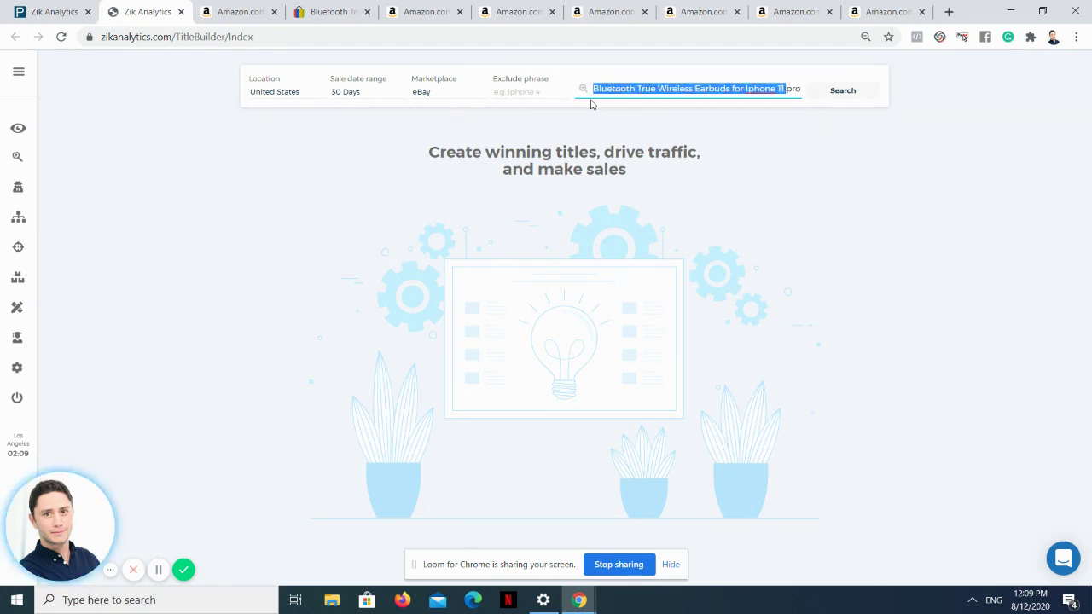
left_click(677, 89)
double_click(674, 88)
key("BackSpace")
double_click(645, 89)
key("BackSpace")
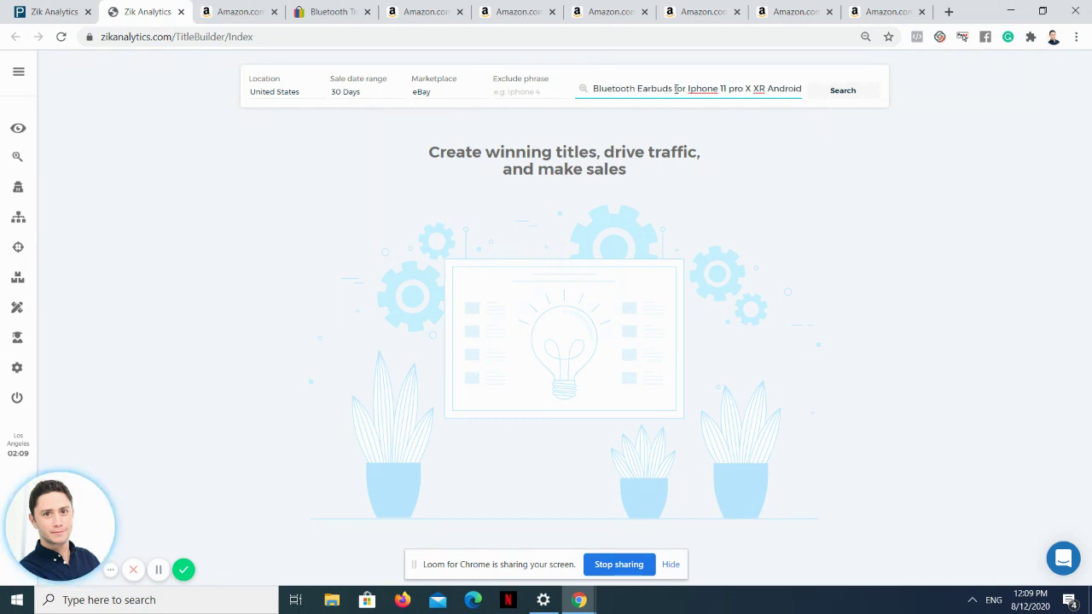
left_click_drag(671, 88, 609, 96)
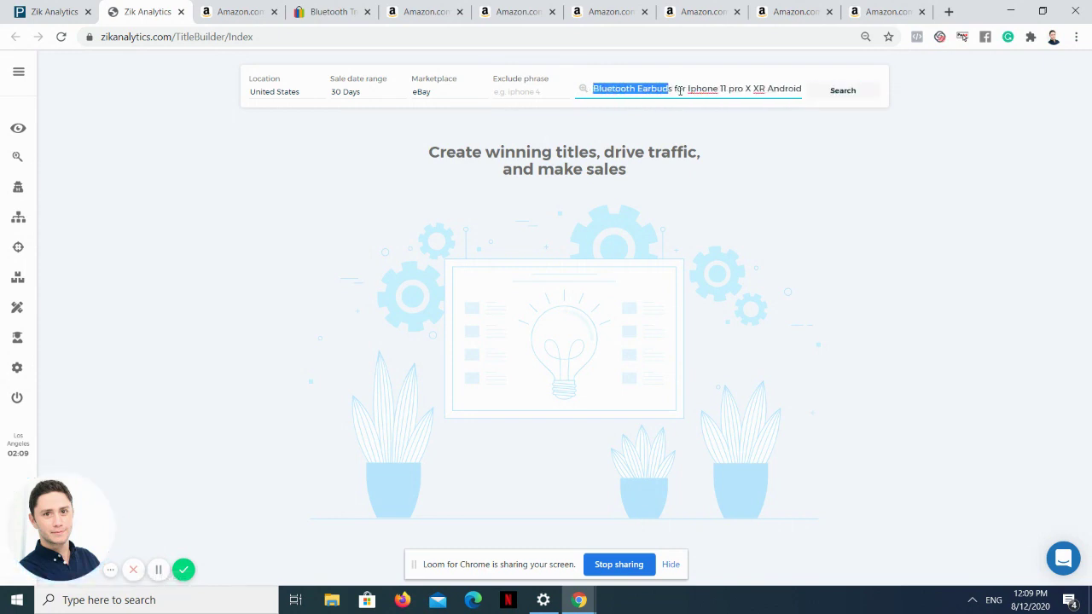
left_click_drag(680, 89, 911, 96)
key("BackSpace")
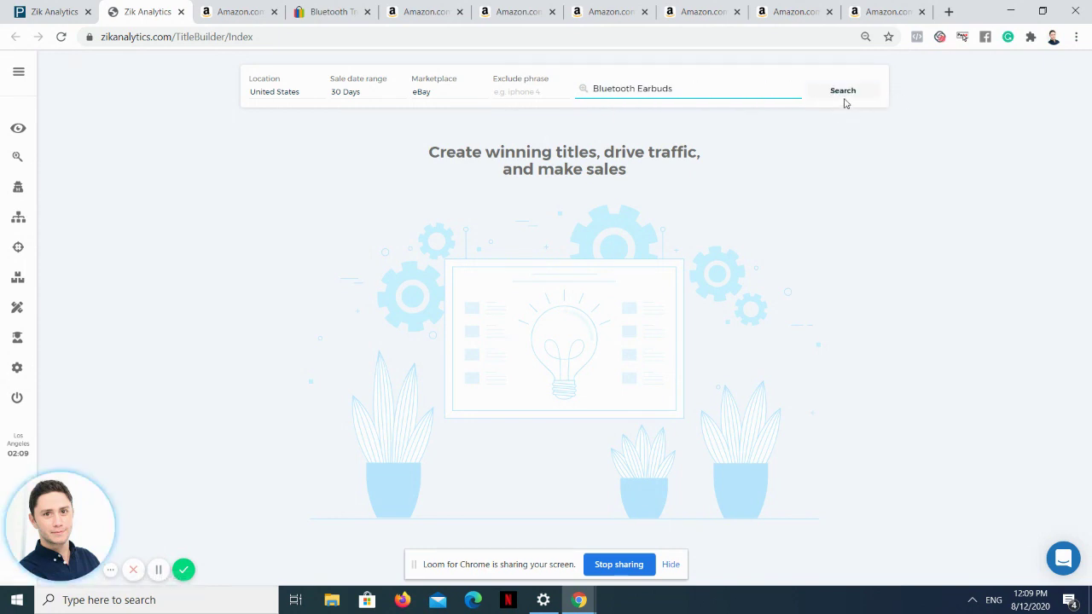
left_click(842, 92)
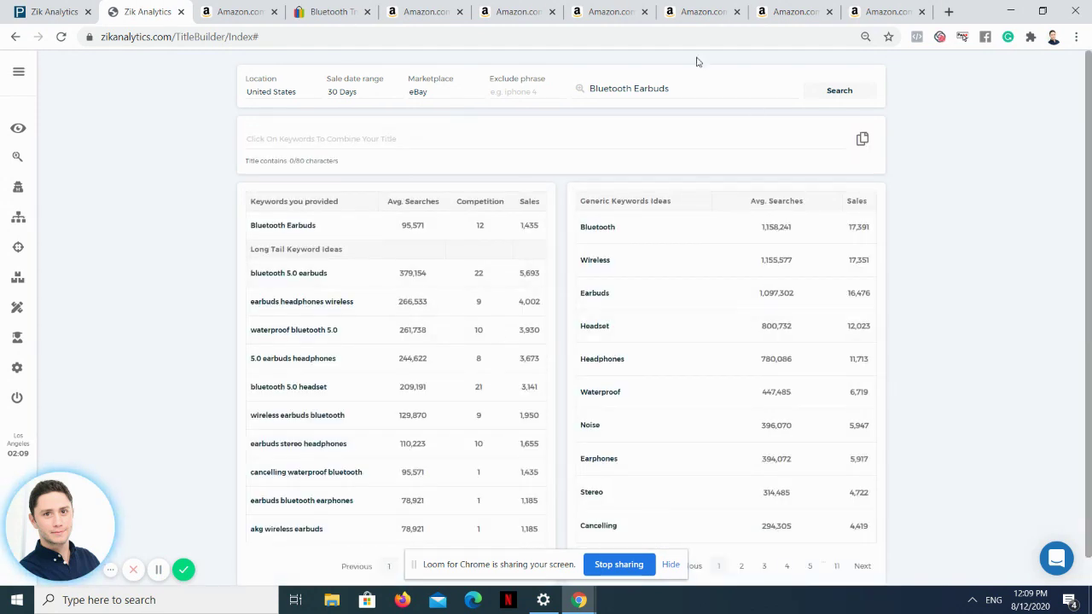
- Paste the copied eBay title into the title field (76 of 80 characters) and try the Headset keyword
left_click(329, 139)
key("ctrl+v")
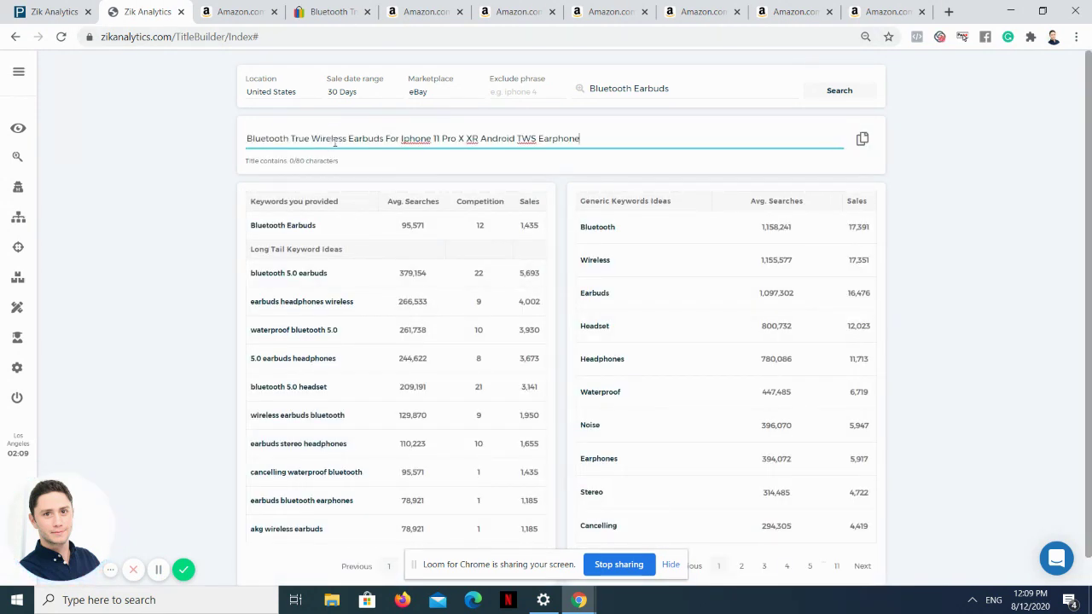
left_click_drag(646, 143, 191, 143)
left_click(298, 160)
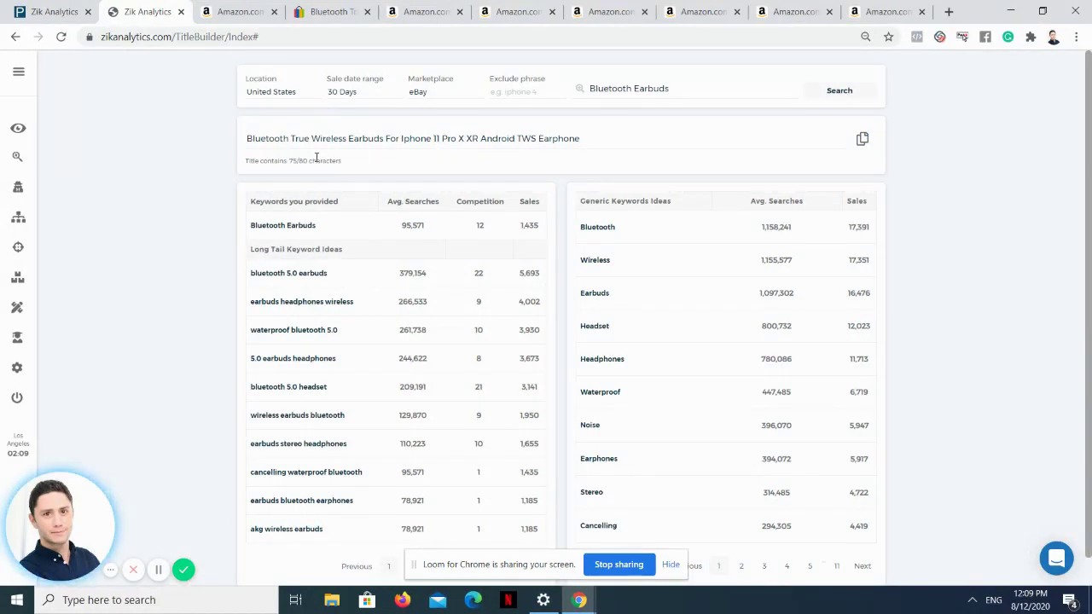
left_click(293, 138)
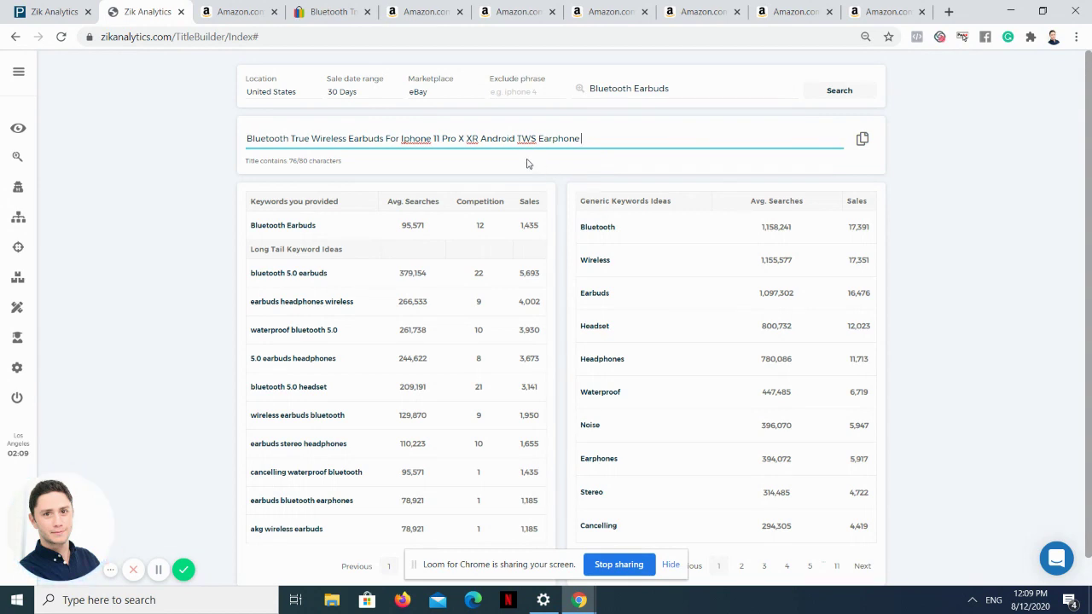
left_click(599, 327)
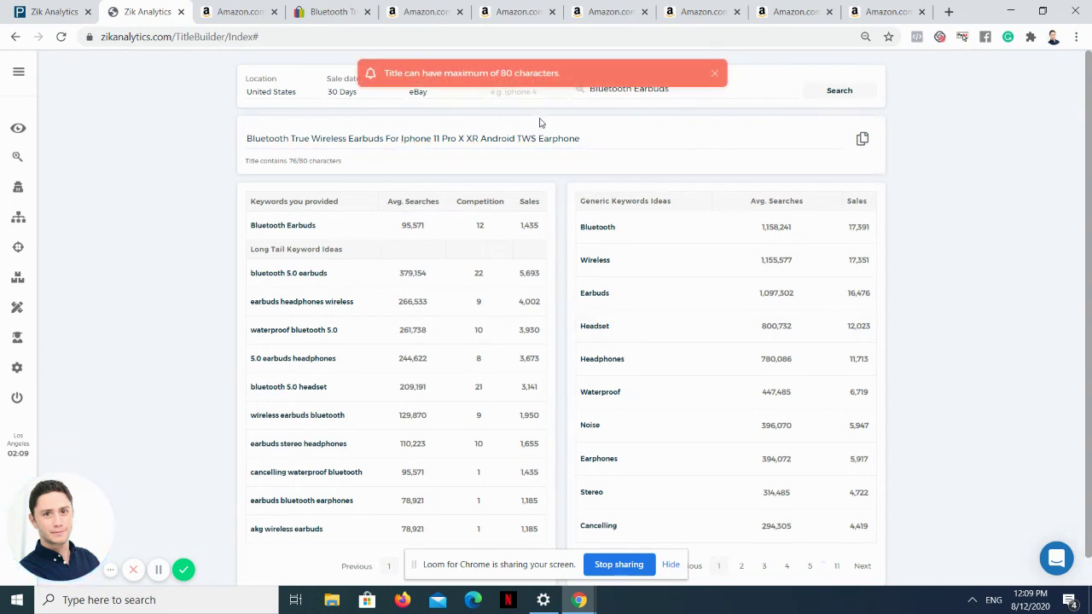
left_click(598, 139)
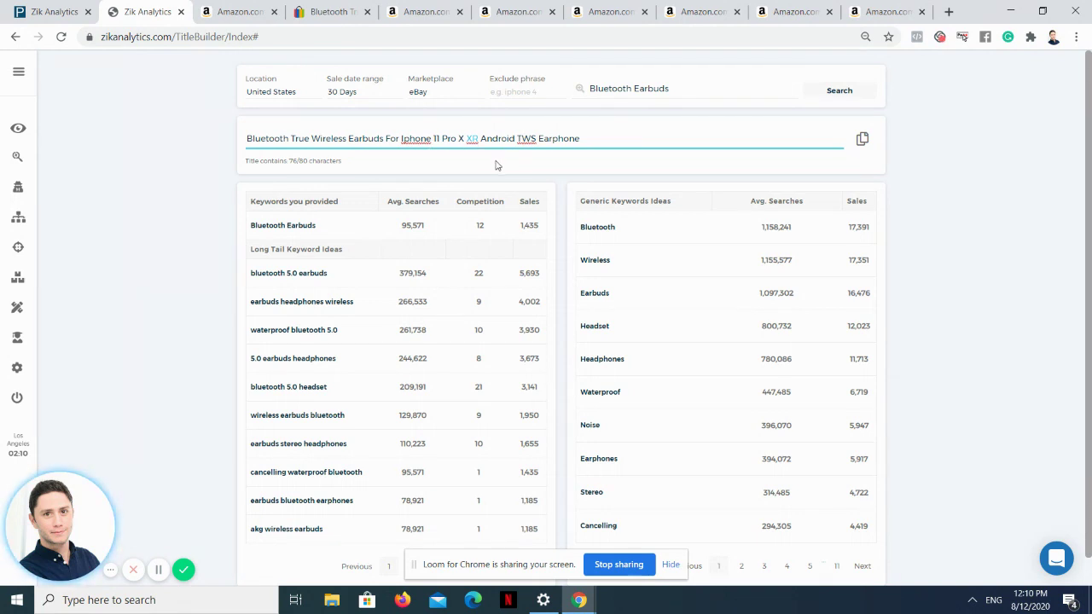
- Delete 'XR' and append 'Headset' so the title fills all 80 of 80 characters
key("BackSpace")
key("BackSpace")
key("BackSpace")
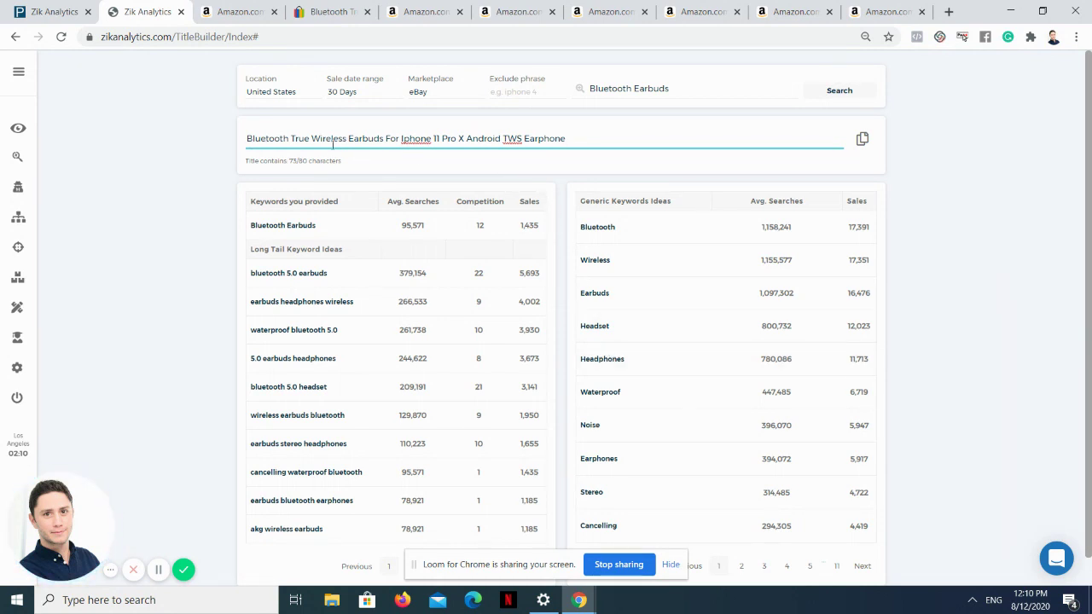
left_click(610, 358)
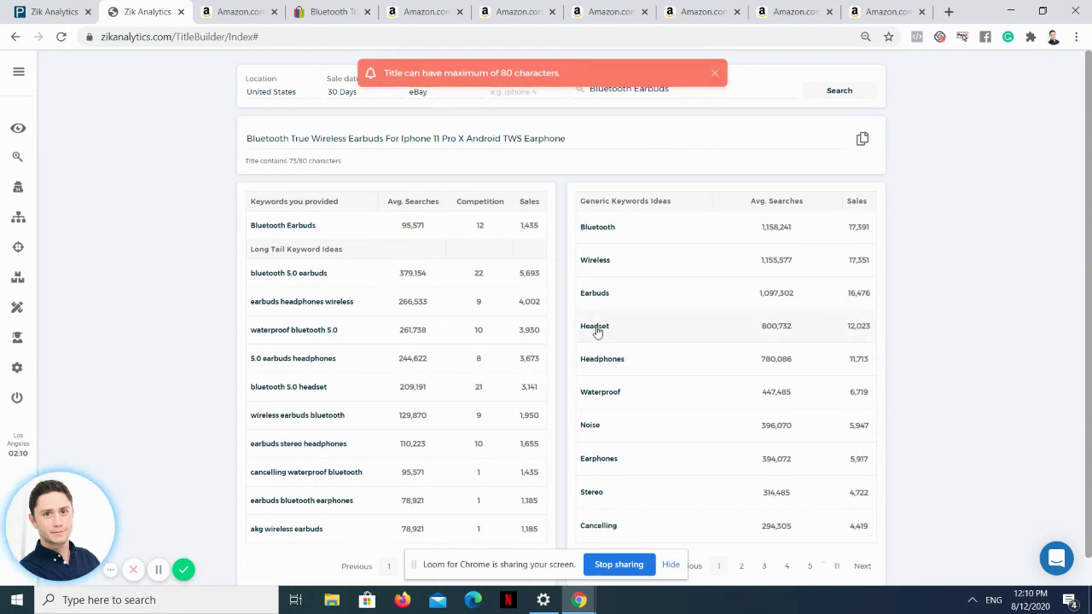
left_click(586, 147)
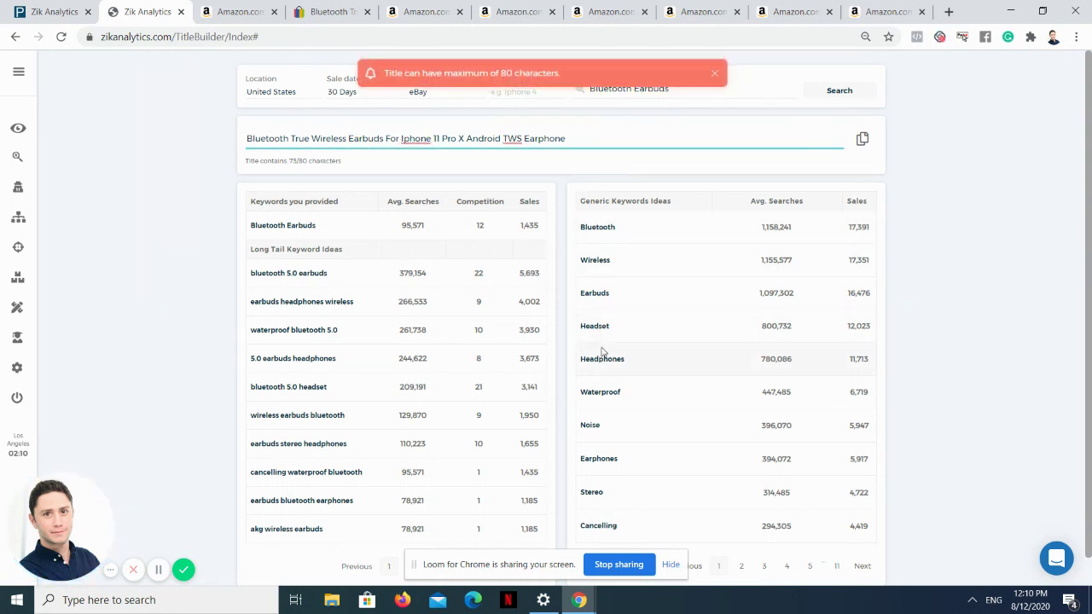
left_click(603, 332)
left_click(584, 147)
type("He")
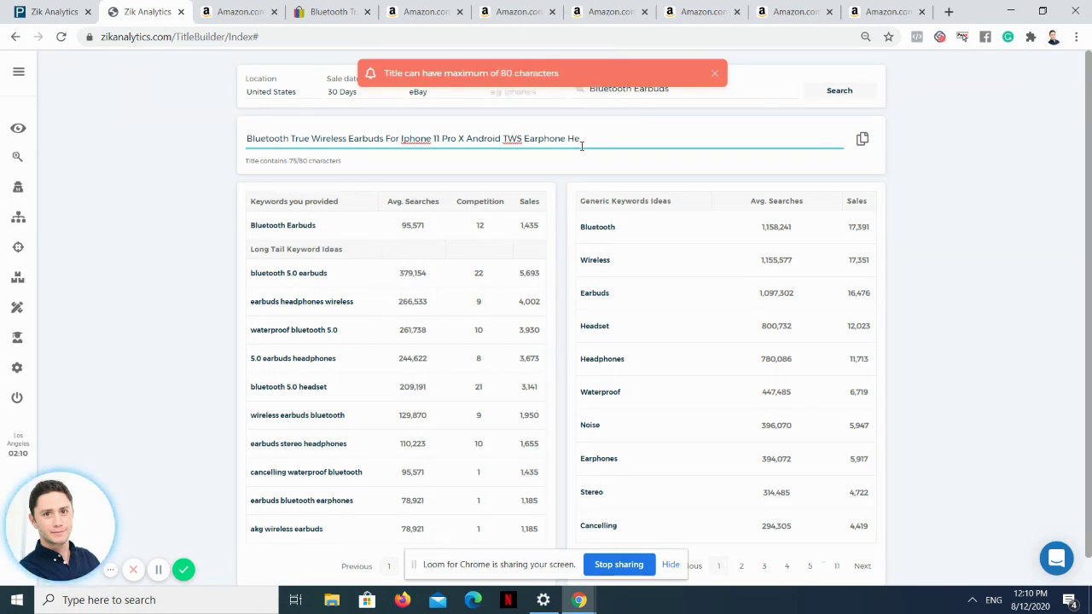
type("adset")
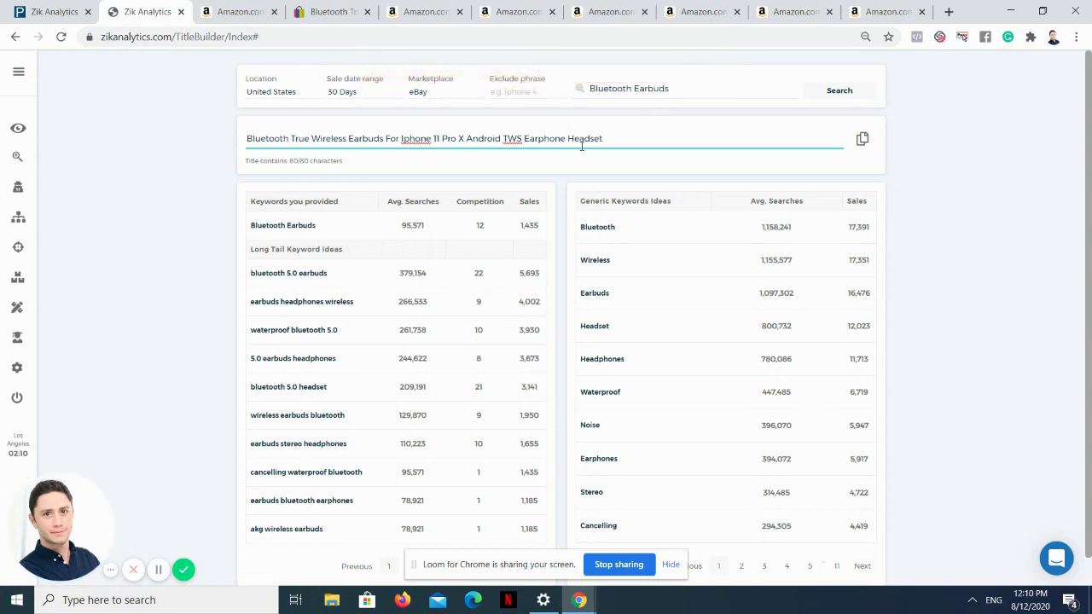
left_click_drag(604, 138, 247, 141)
left_click(273, 168)
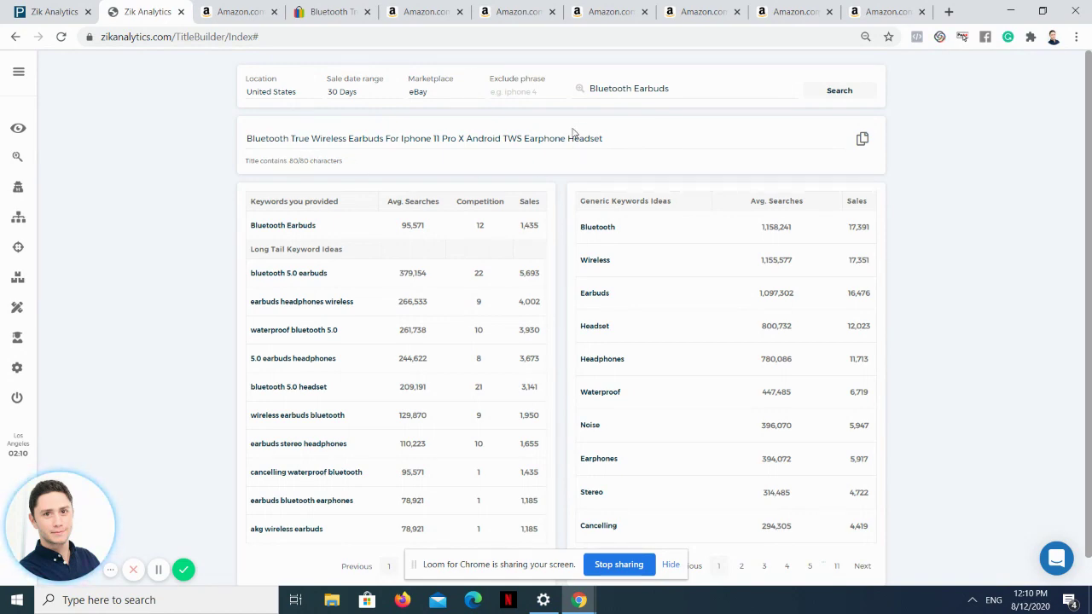
- Copy the finished 80-character title, then compare the Amazon earbuds page with the eBay listing
left_click(863, 138)
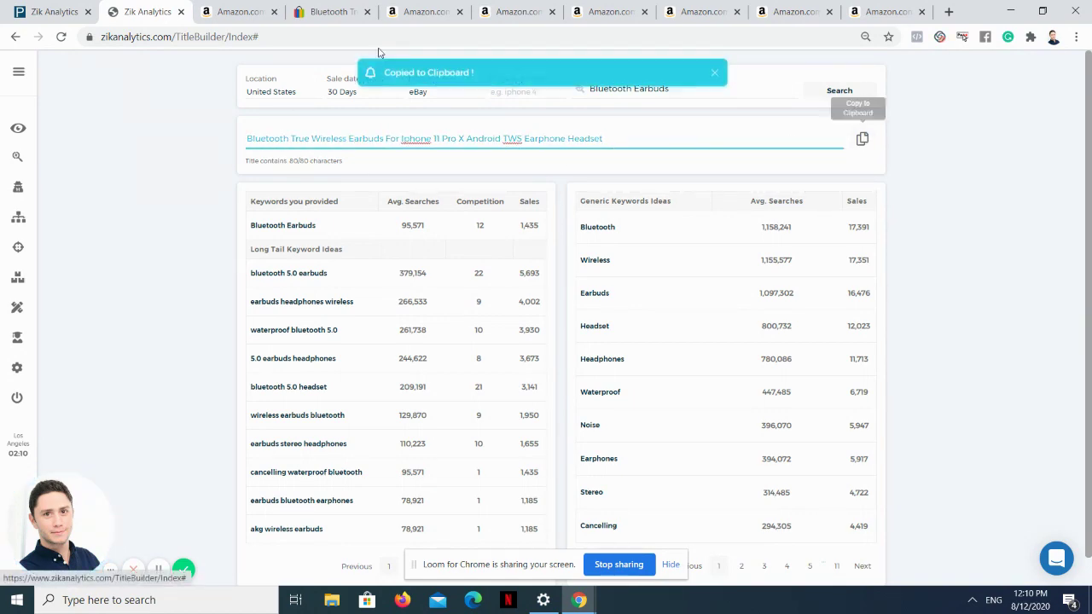
left_click(243, 12)
left_click(422, 11)
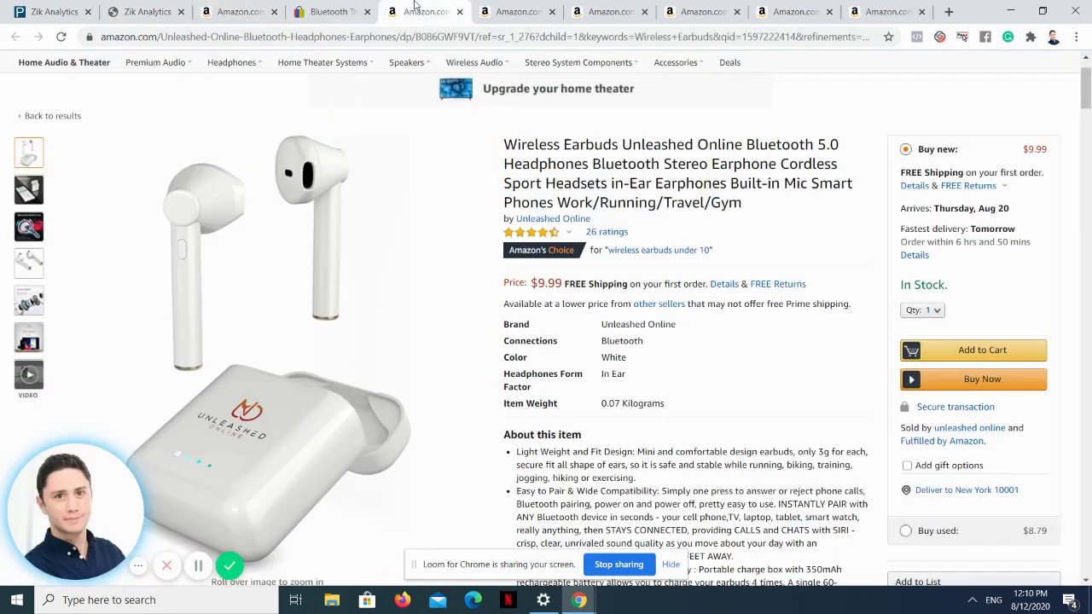
left_click(333, 11)
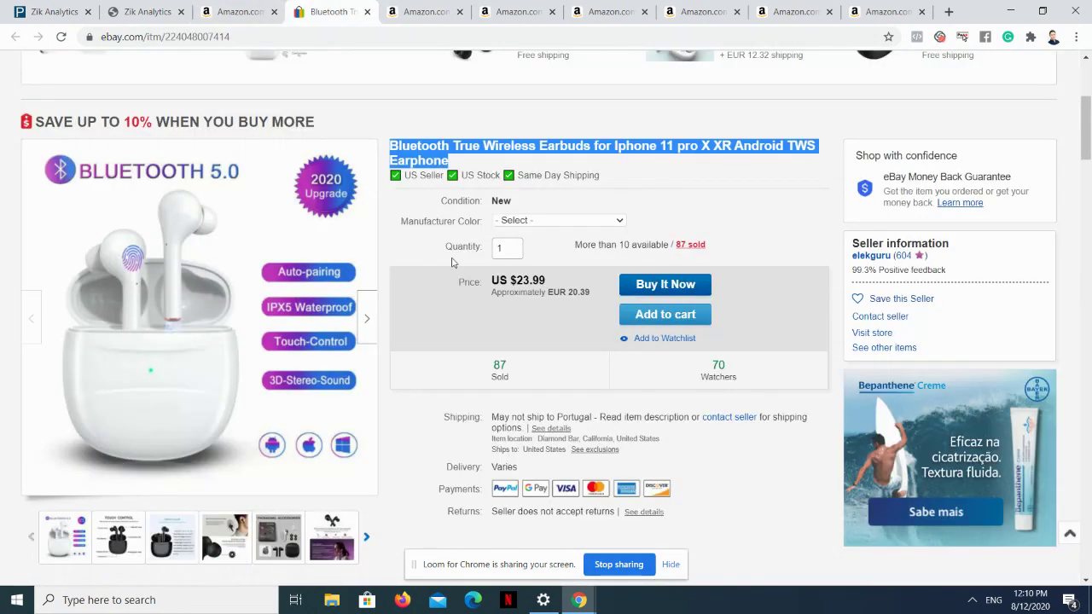
left_click(431, 12)
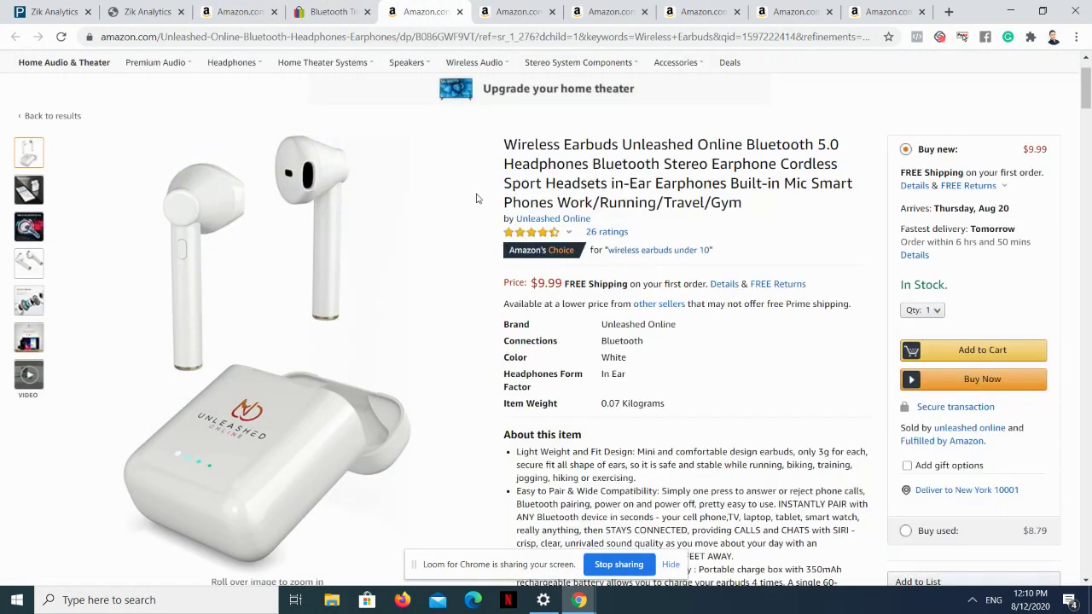
left_click(345, 7)
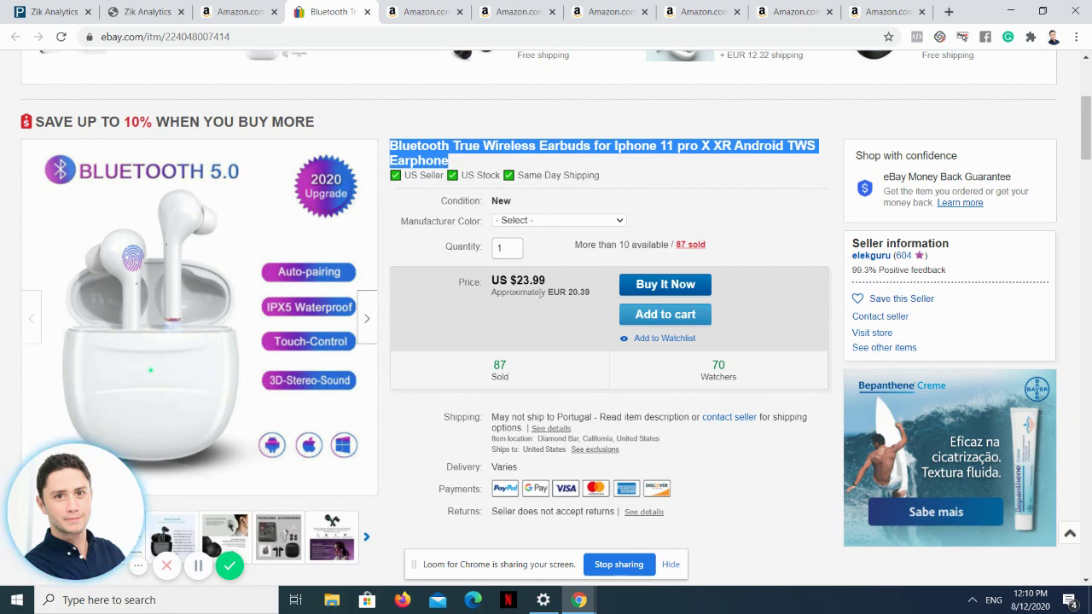
- Clear the eBay title selection and keep comparing, ending on the $23.99 eBay listing
left_click(488, 287)
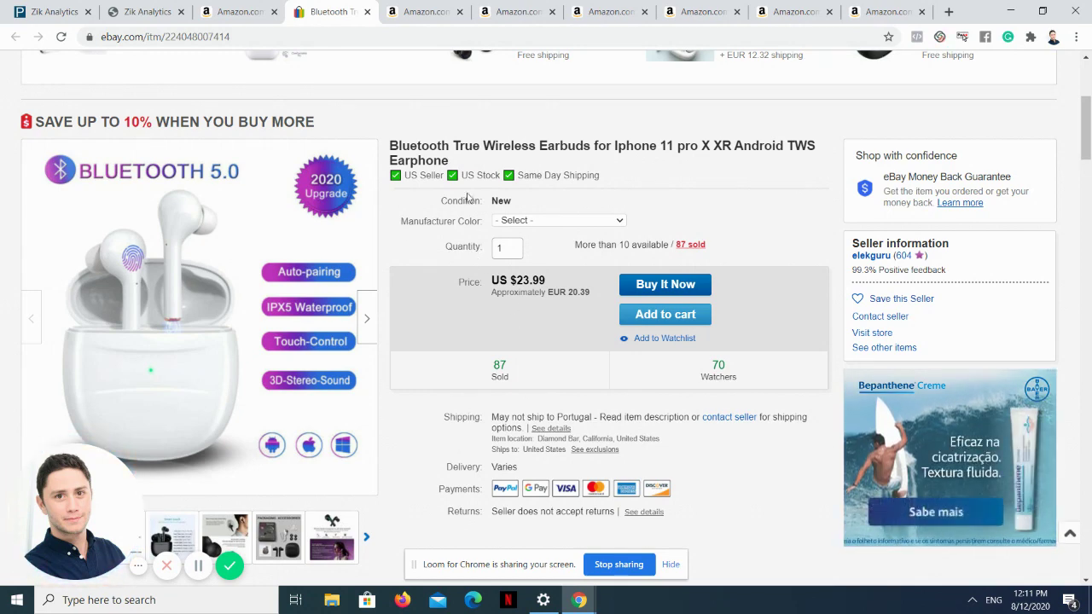
left_click(420, 12)
left_click(332, 9)
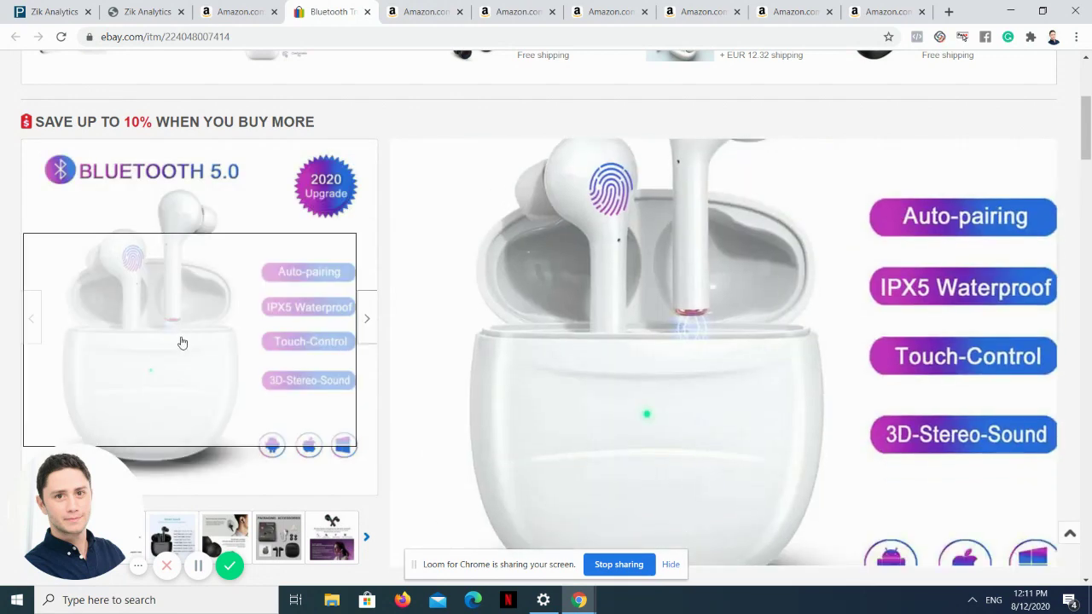
left_click(426, 11)
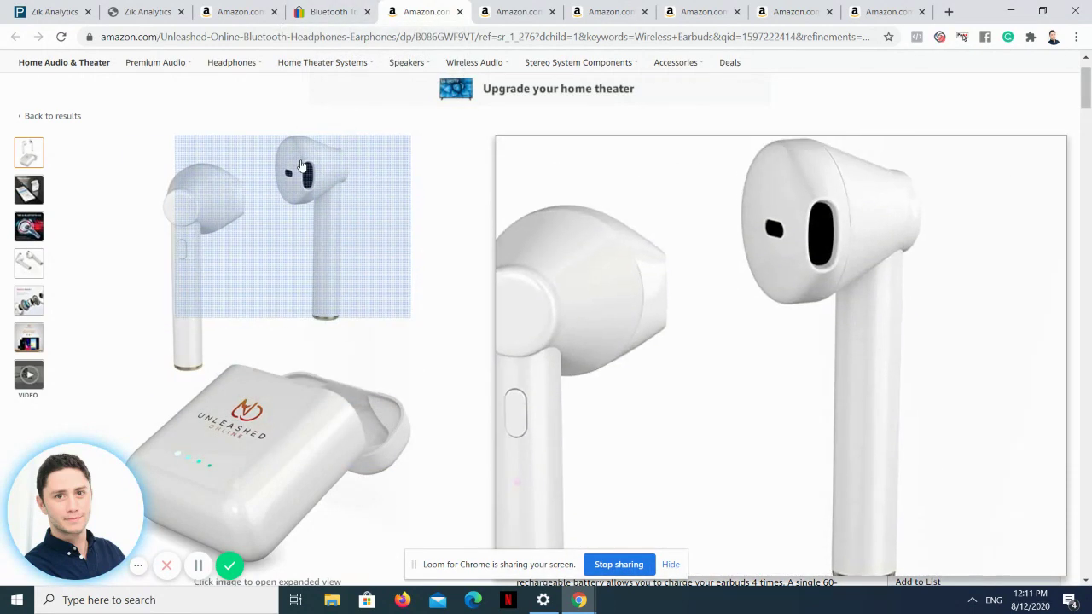
left_click(320, 12)
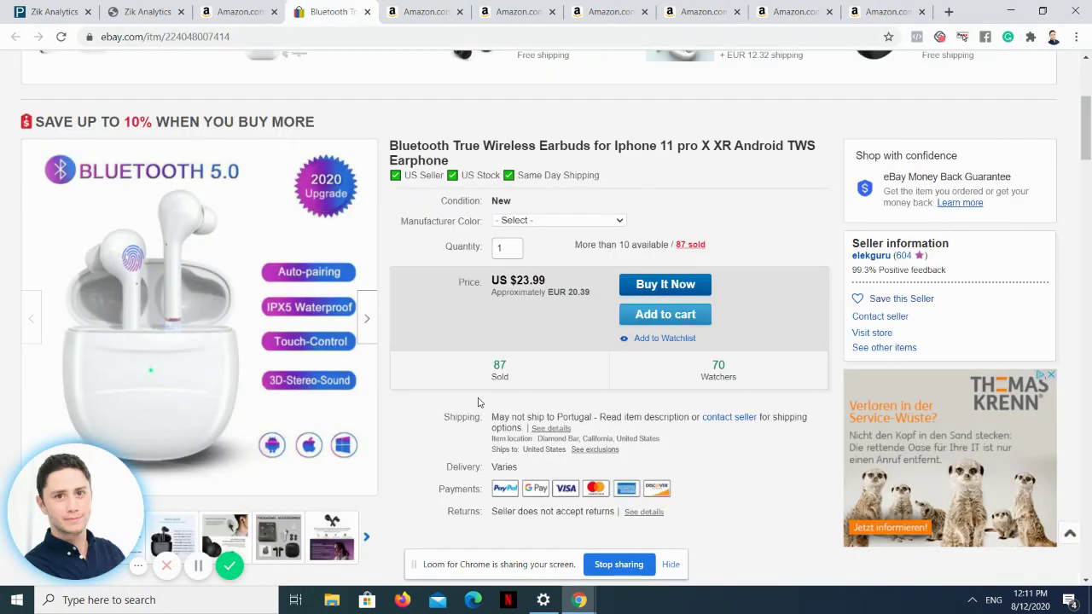